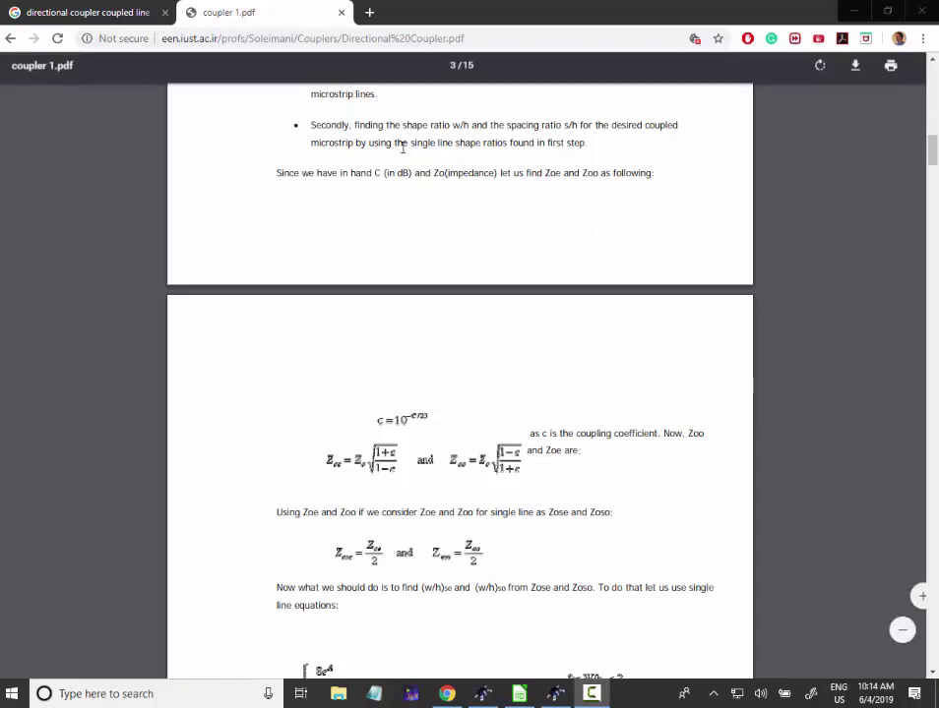
Show the Google Images preview of the coupled-line directional coupler diagram with Ports 1–4.
{"action": "left_click", "coordinate": [113, 13]}
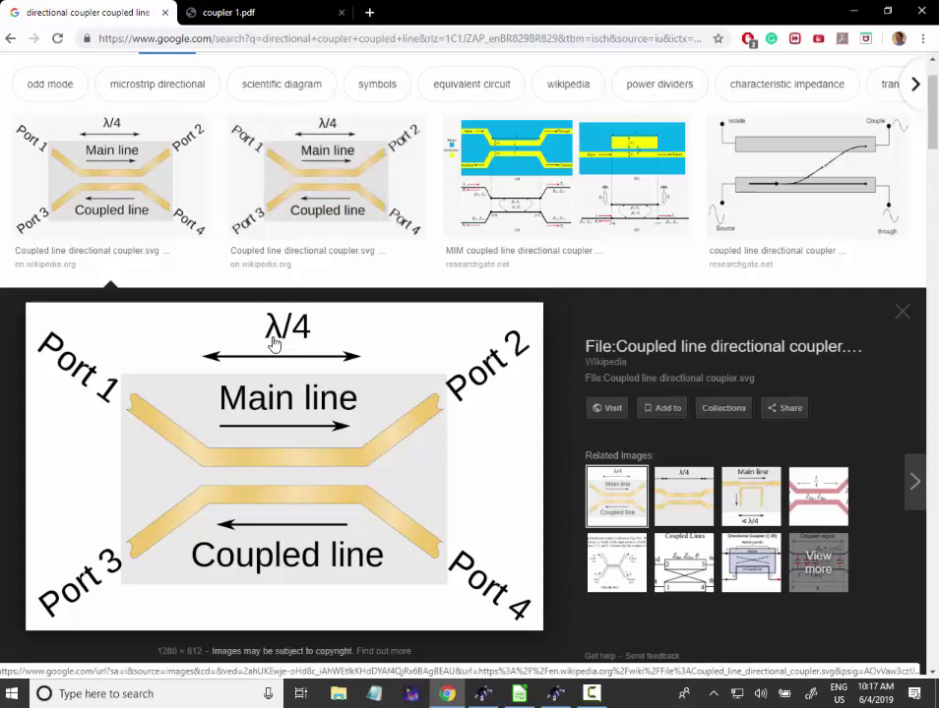
Return to the coupler 1.pdf page with the coupling and Zoe/Zoo formulas, glancing at the diagram.
{"action": "key", "text": "ctrl+Tab"}
{"action": "left_click_drag", "start_coordinate": [163, 39], "coordinate": [473, 39]}
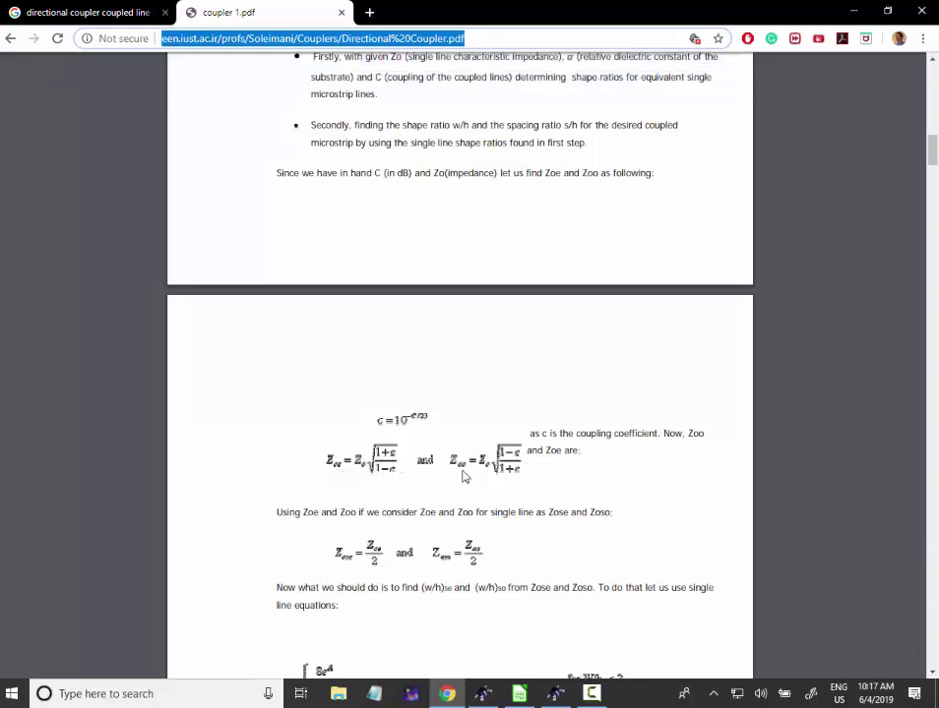
{"action": "key", "text": "ctrl+shift+Tab"}
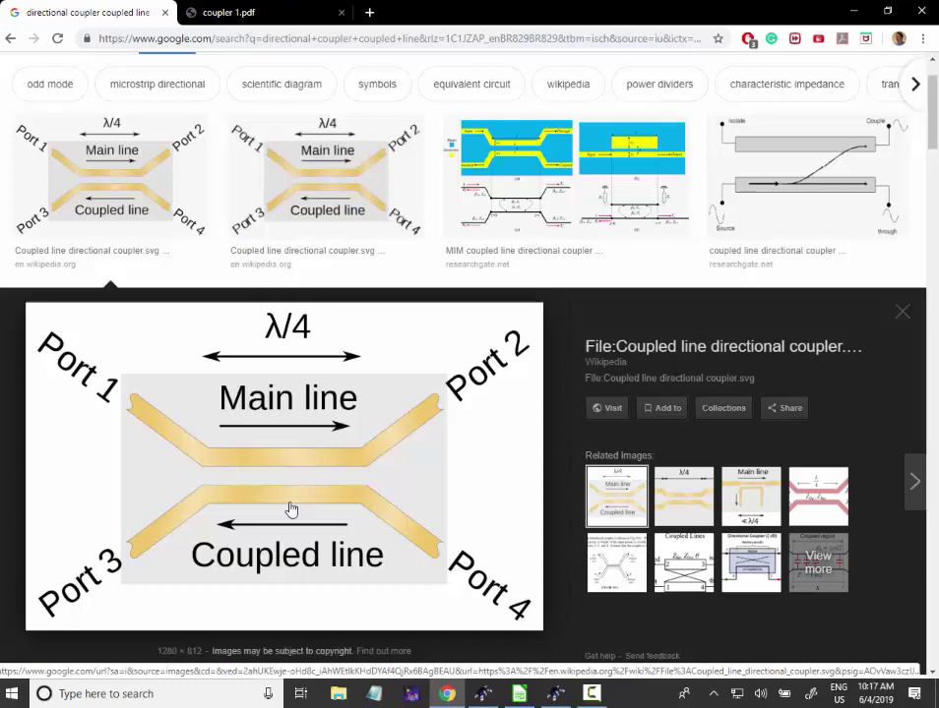
{"action": "left_click", "coordinate": [280, 10]}
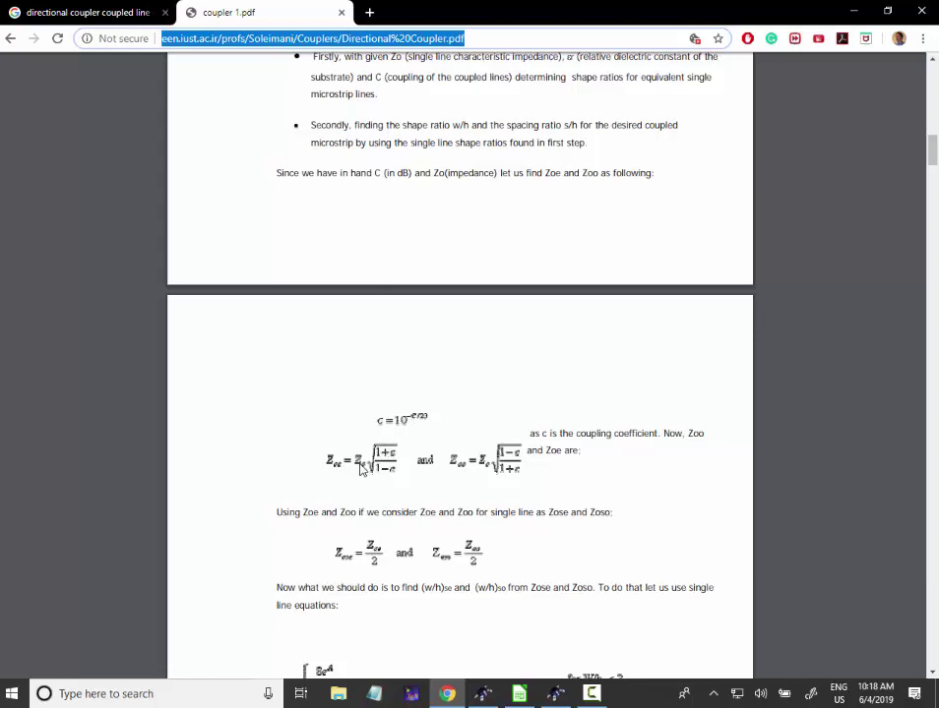
Zoom into coupler 1.pdf, compare it with the diagram, and scroll to the Zose/Zoso and W/h equations.
{"action": "scroll", "coordinate": [361, 470], "scroll_direction": "up", "scroll_amount": 3, "text": "ctrl"}
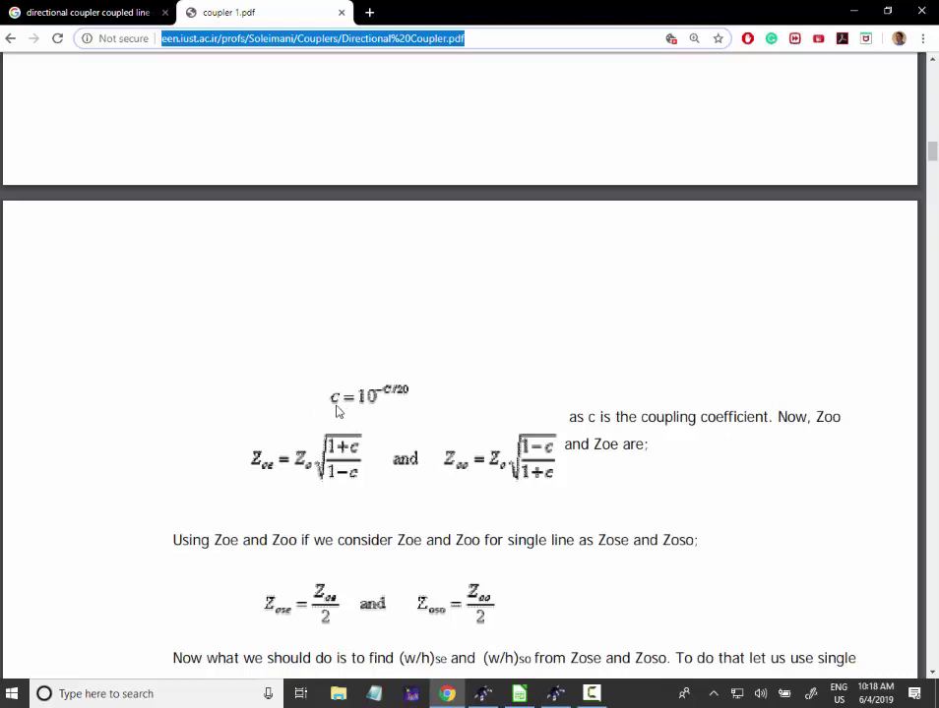
{"action": "scroll", "coordinate": [346, 409], "scroll_direction": "up", "scroll_amount": 3}
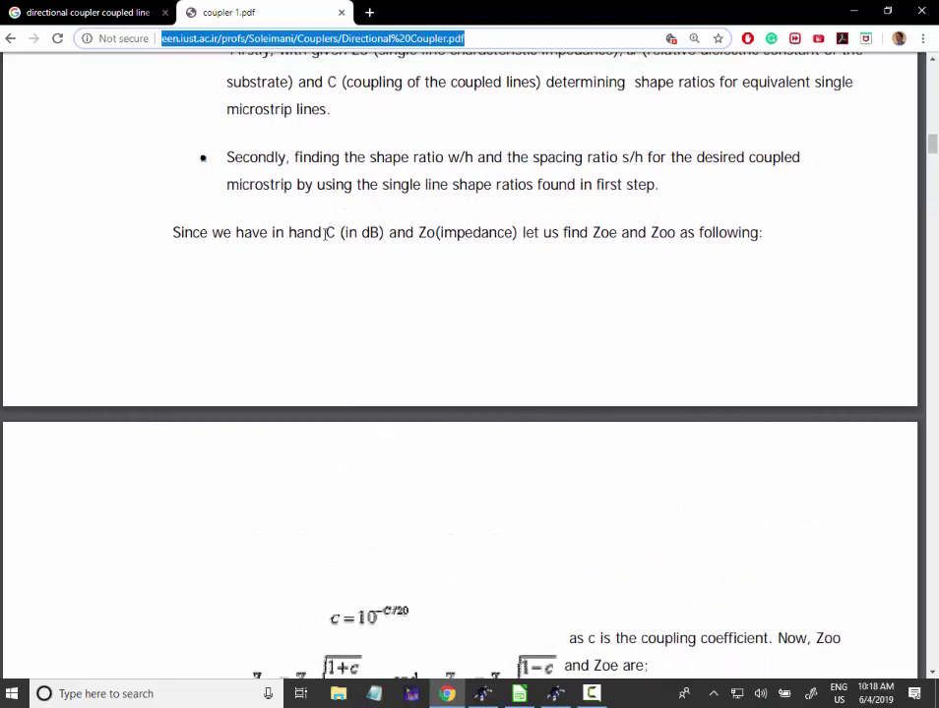
{"action": "scroll", "coordinate": [421, 307], "scroll_direction": "down", "scroll_amount": 3}
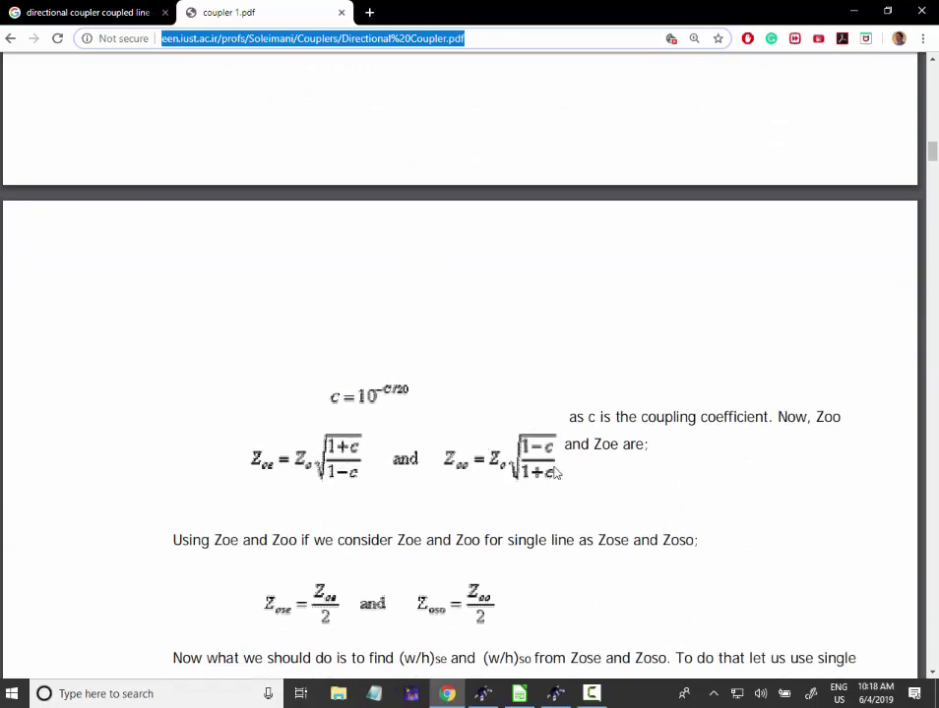
{"action": "key", "text": "ctrl+shift+Tab"}
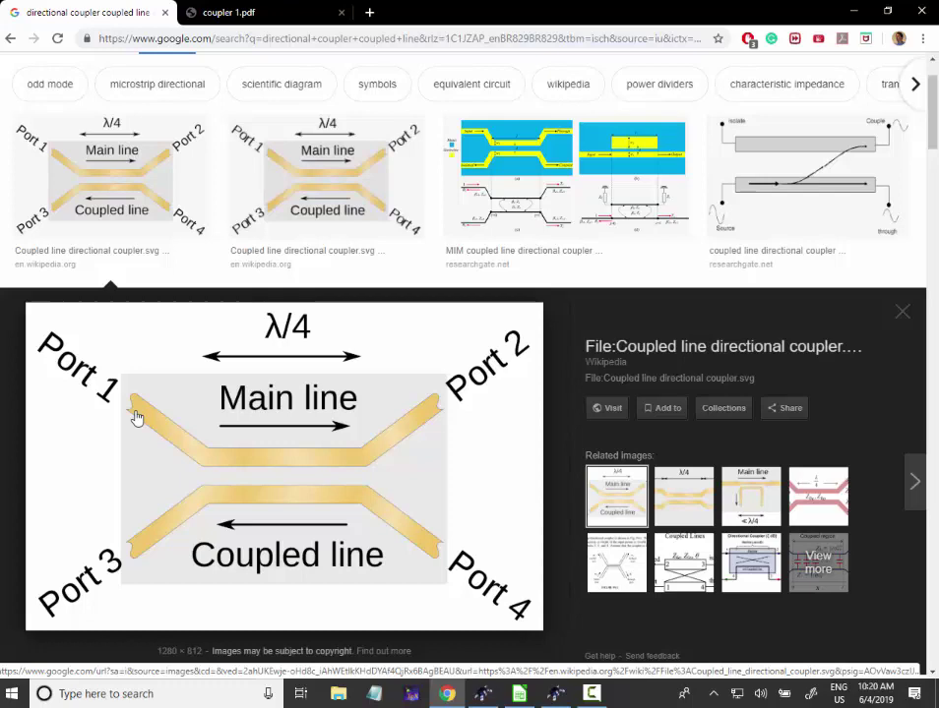
{"action": "left_click", "coordinate": [241, 12]}
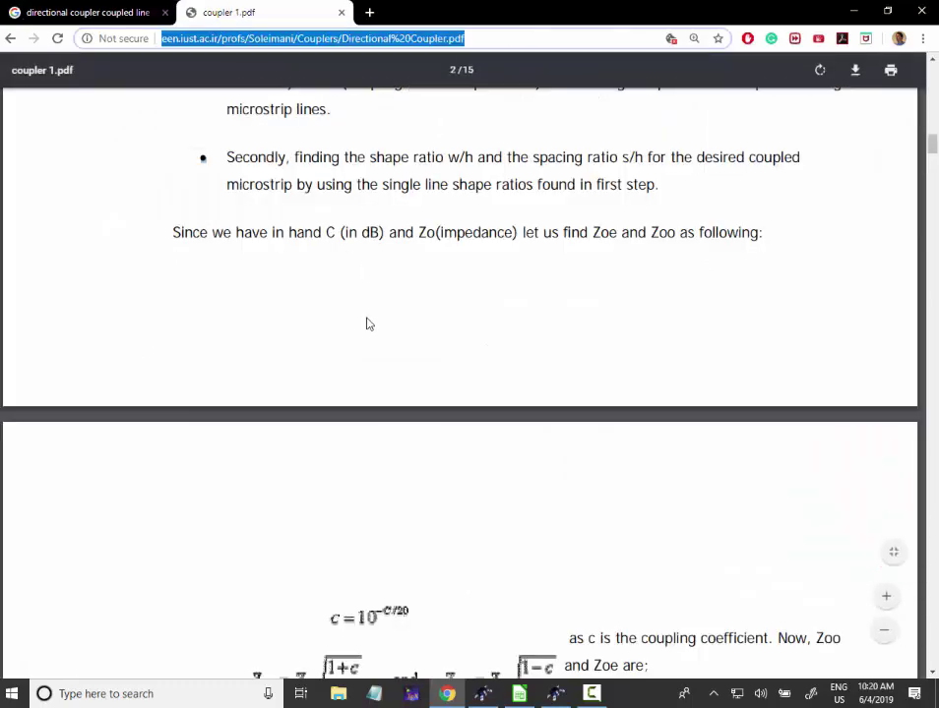
{"action": "scroll", "coordinate": [364, 345], "scroll_direction": "down", "scroll_amount": 3}
{"action": "scroll", "coordinate": [362, 380], "scroll_direction": "down", "scroll_amount": 1}
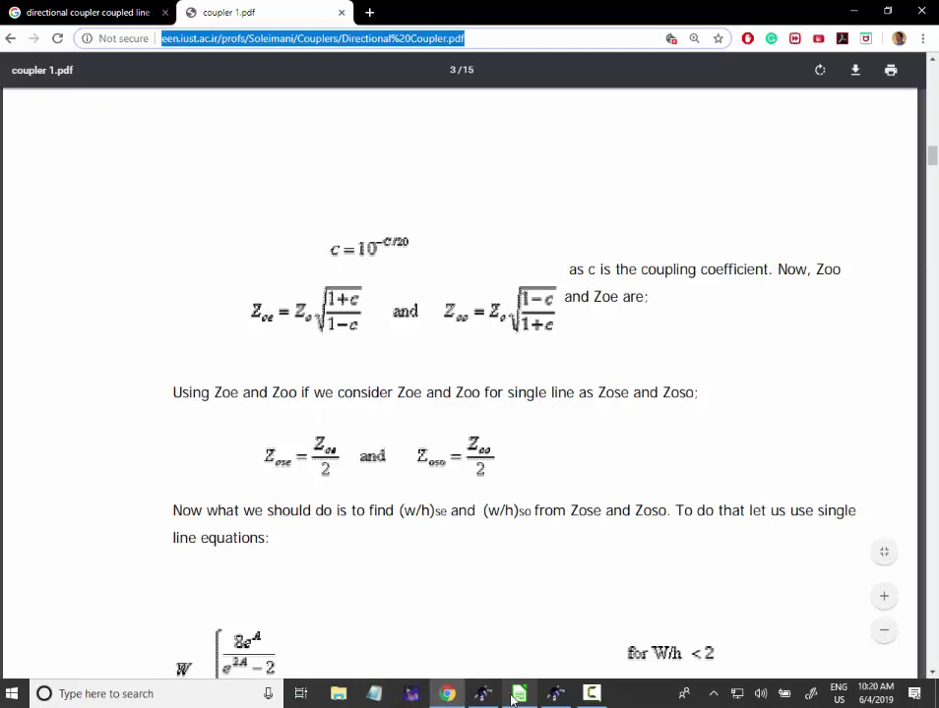
In Equation.ods, check the inputs: C 10 in I10, Zo 50 in I11 and the c formula in I12.
{"action": "key", "text": "alt+Tab"}
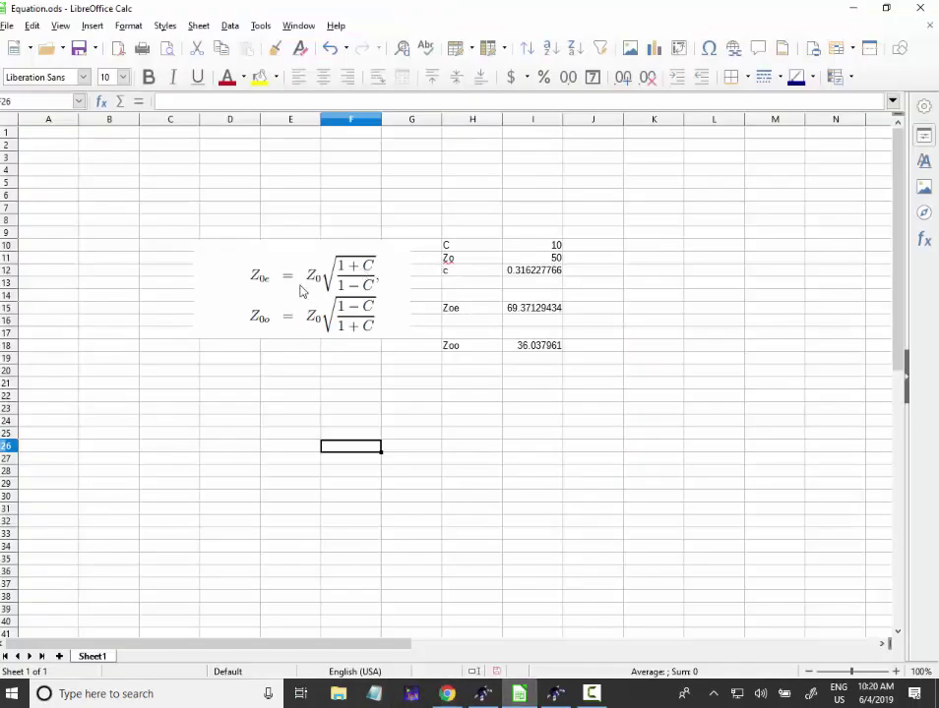
{"action": "left_click", "coordinate": [486, 244]}
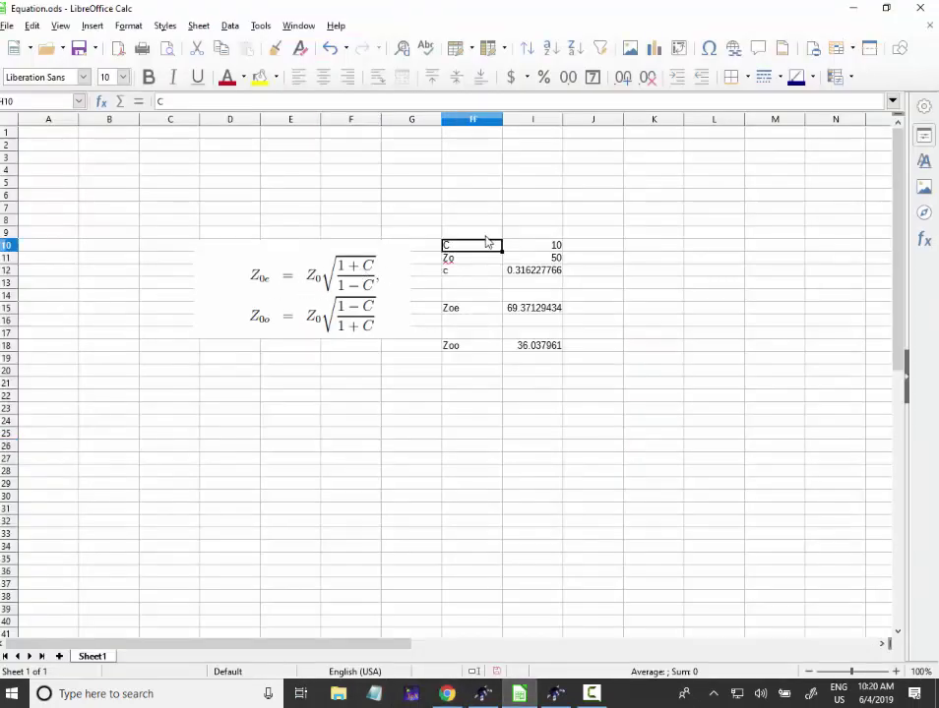
{"action": "left_click", "coordinate": [543, 246]}
{"action": "left_click", "coordinate": [548, 259]}
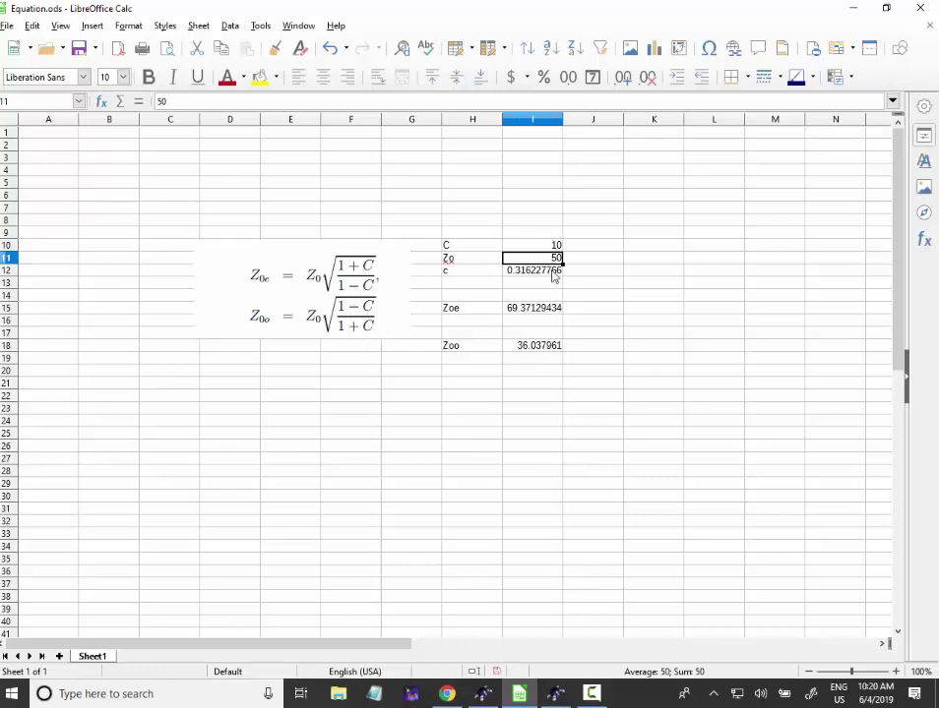
{"action": "left_click", "coordinate": [553, 274]}
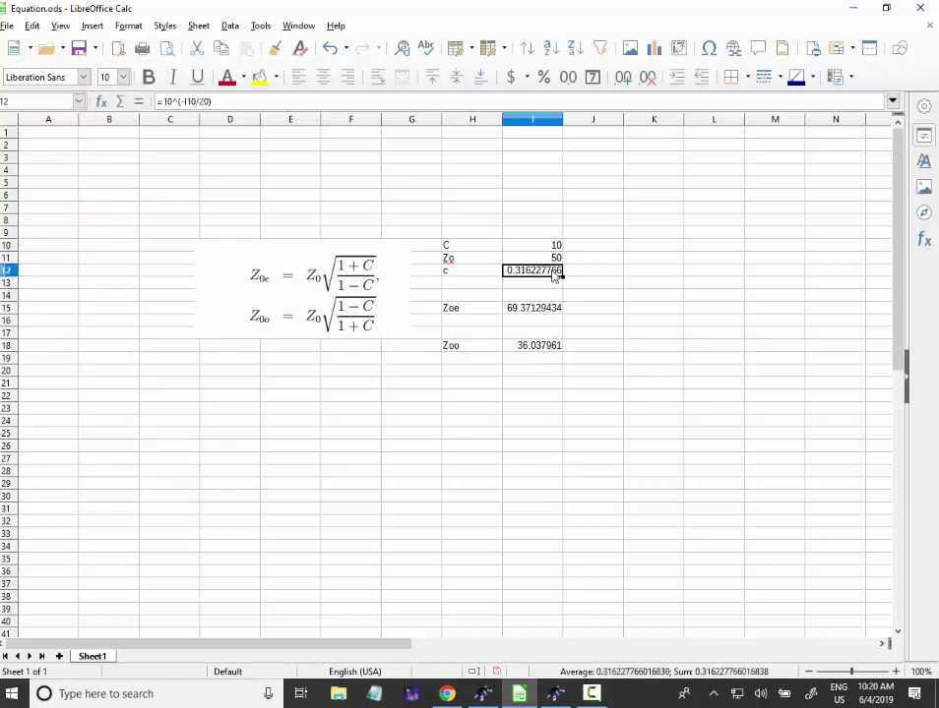
Compare the Zoe formula in I15 with the Zoo formula in I18.
{"action": "left_click", "coordinate": [550, 311]}
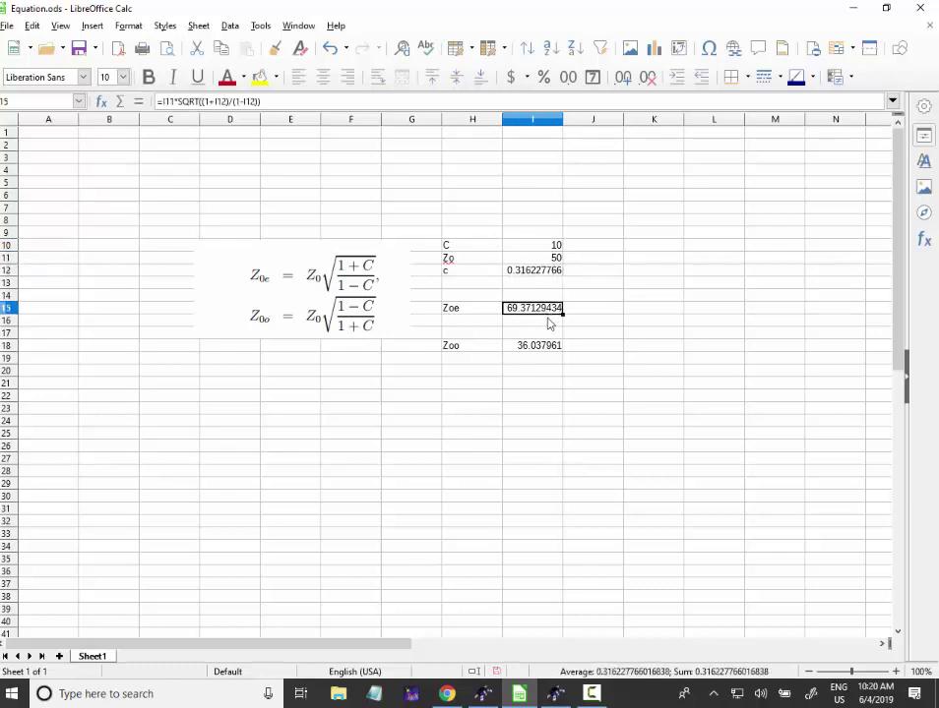
{"action": "left_click", "coordinate": [548, 348]}
{"action": "left_click", "coordinate": [541, 312]}
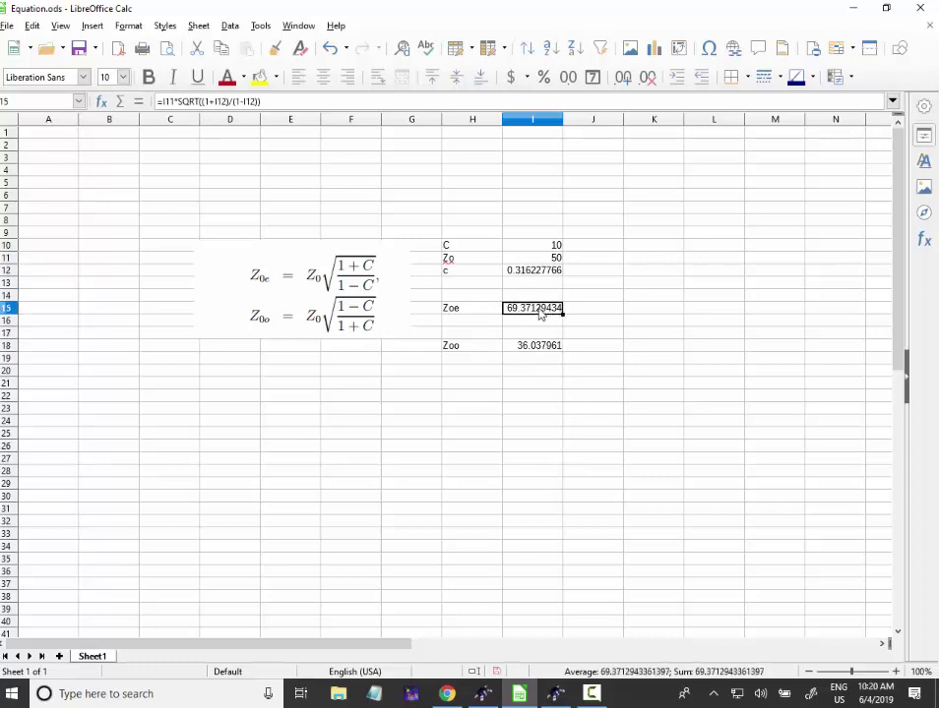
{"action": "left_click", "coordinate": [540, 348]}
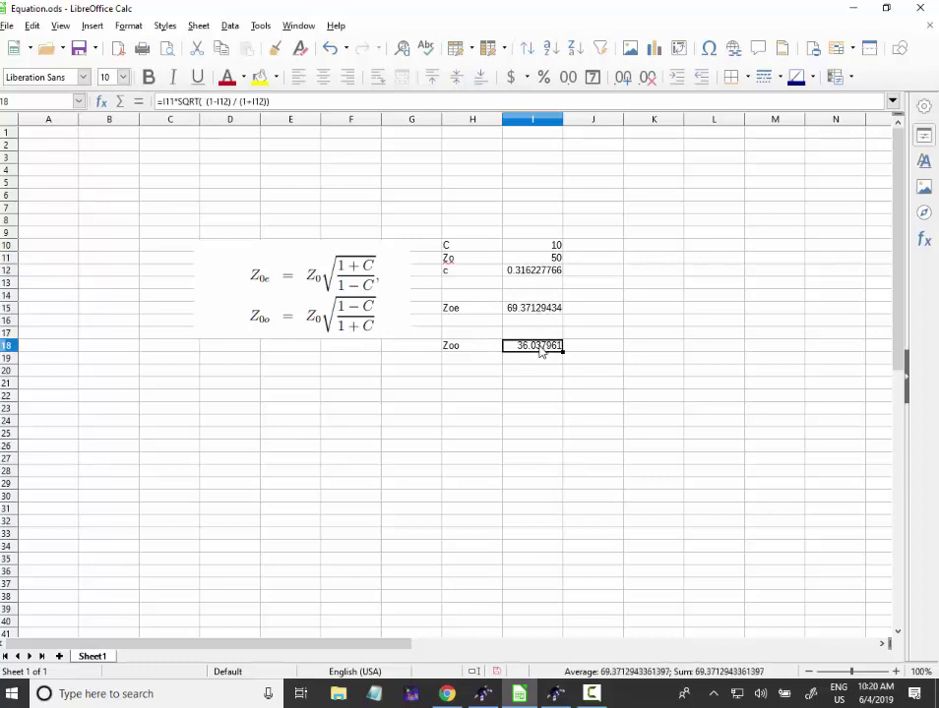
{"action": "left_click", "coordinate": [539, 312]}
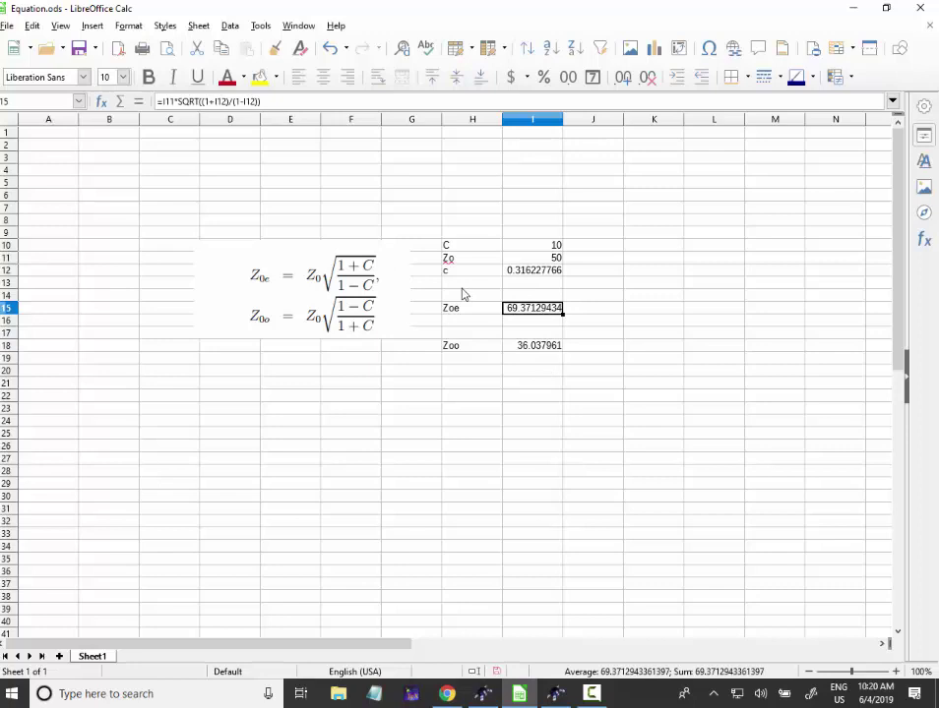
{"action": "left_click", "coordinate": [514, 274]}
Open the Zoe formula in I15, cancel without changes, then recheck I15 and I18.
{"action": "double_click", "coordinate": [521, 313]}
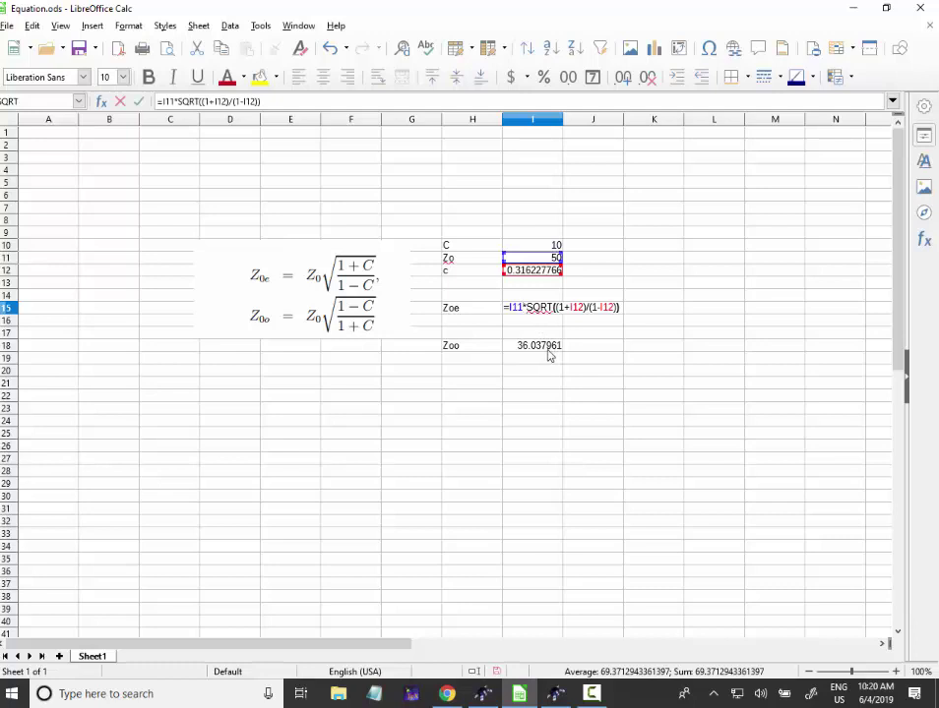
{"action": "left_click", "coordinate": [549, 349]}
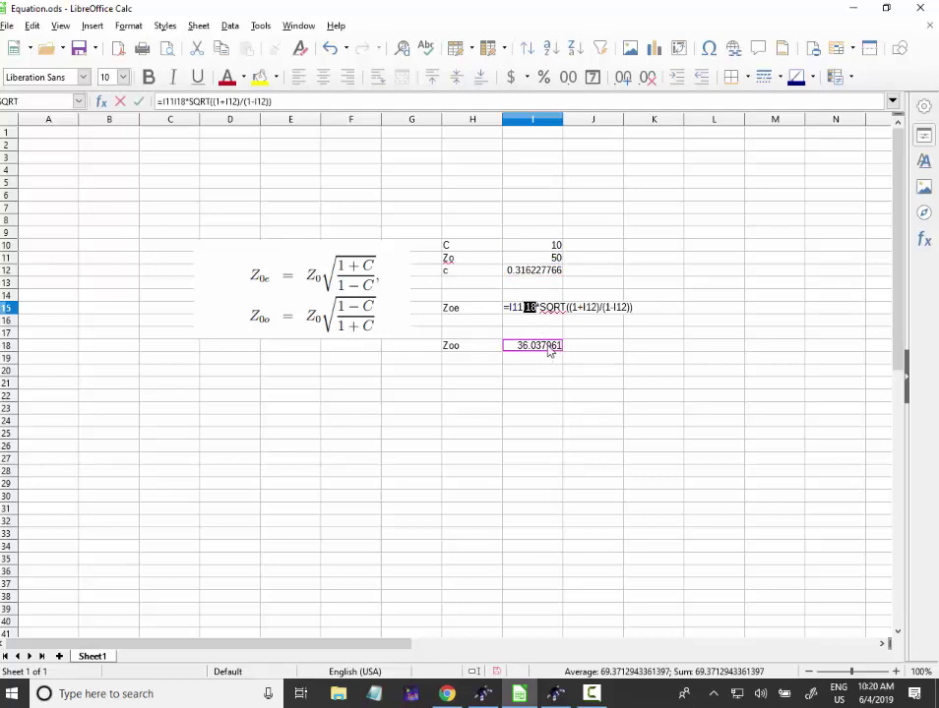
{"action": "key", "text": "Escape"}
{"action": "left_click", "coordinate": [564, 373]}
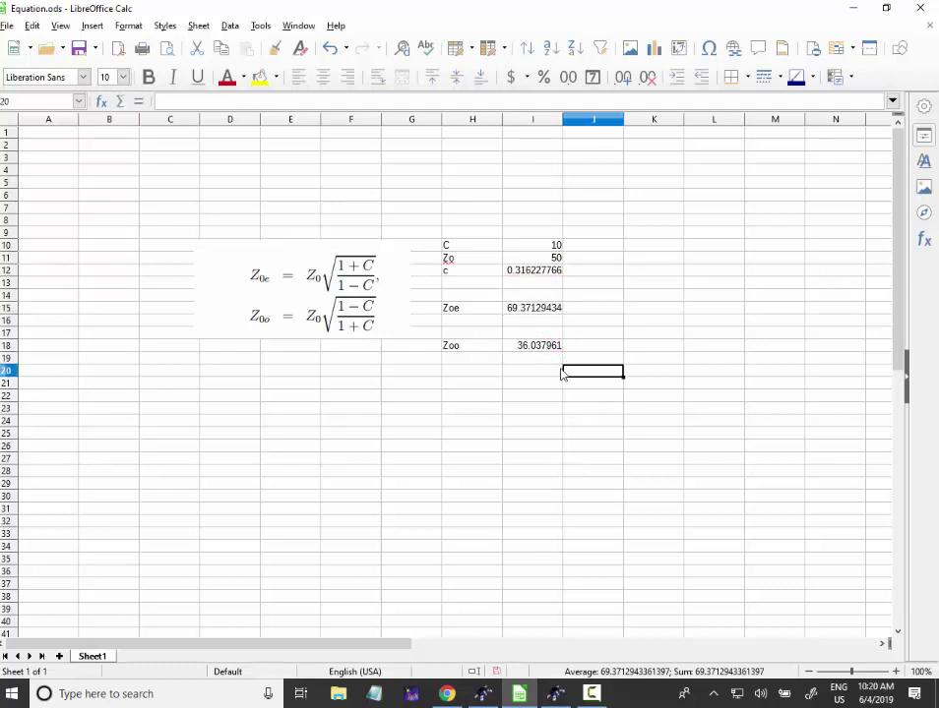
{"action": "left_click", "coordinate": [539, 346]}
{"action": "left_click", "coordinate": [540, 308]}
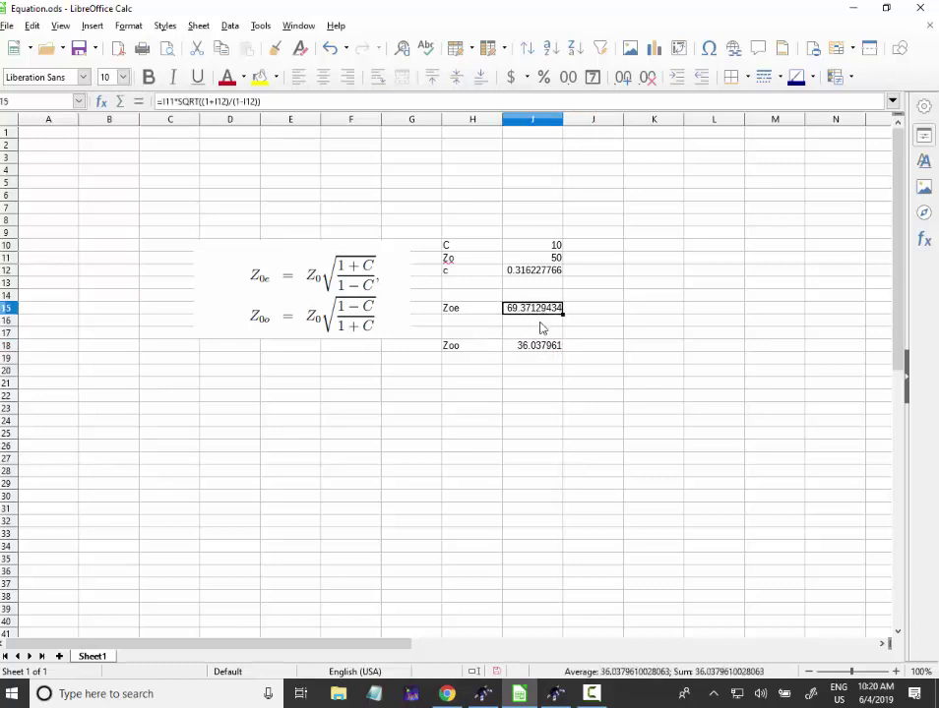
{"action": "left_click", "coordinate": [540, 345]}
{"action": "left_click", "coordinate": [542, 308]}
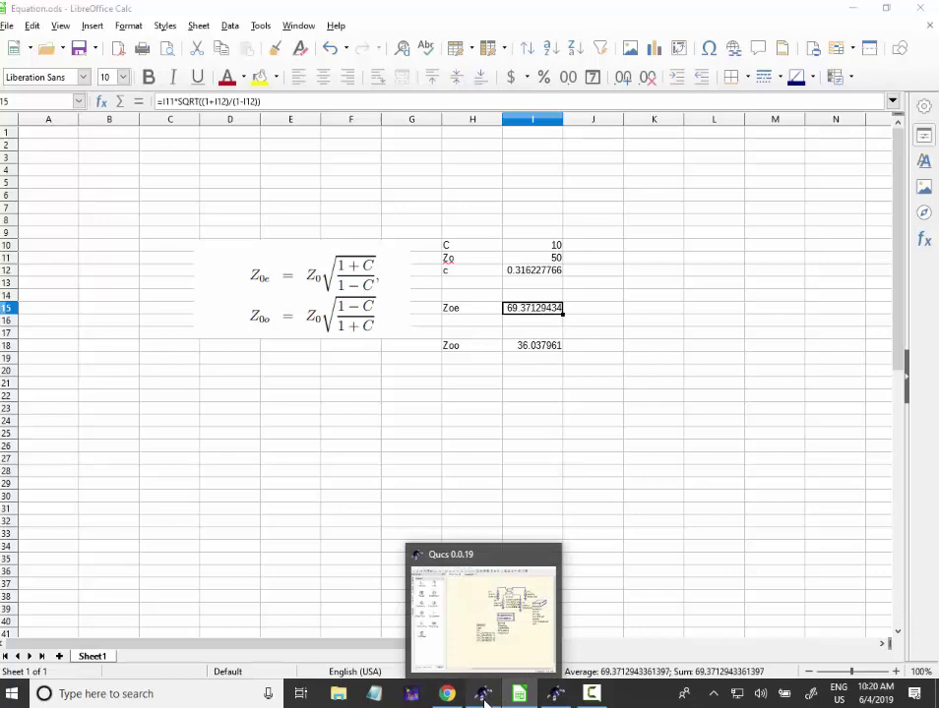
Launch the Qucs transmission line calculator and switch it to Coupled Microstrip.
{"action": "left_click", "coordinate": [483, 697]}
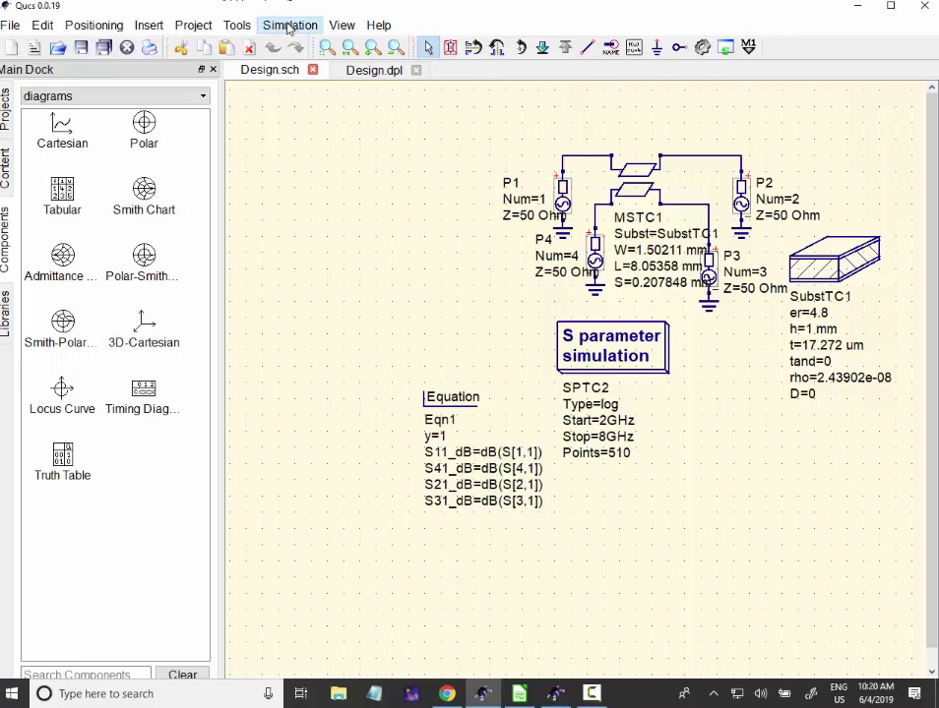
{"action": "left_click", "coordinate": [242, 25]}
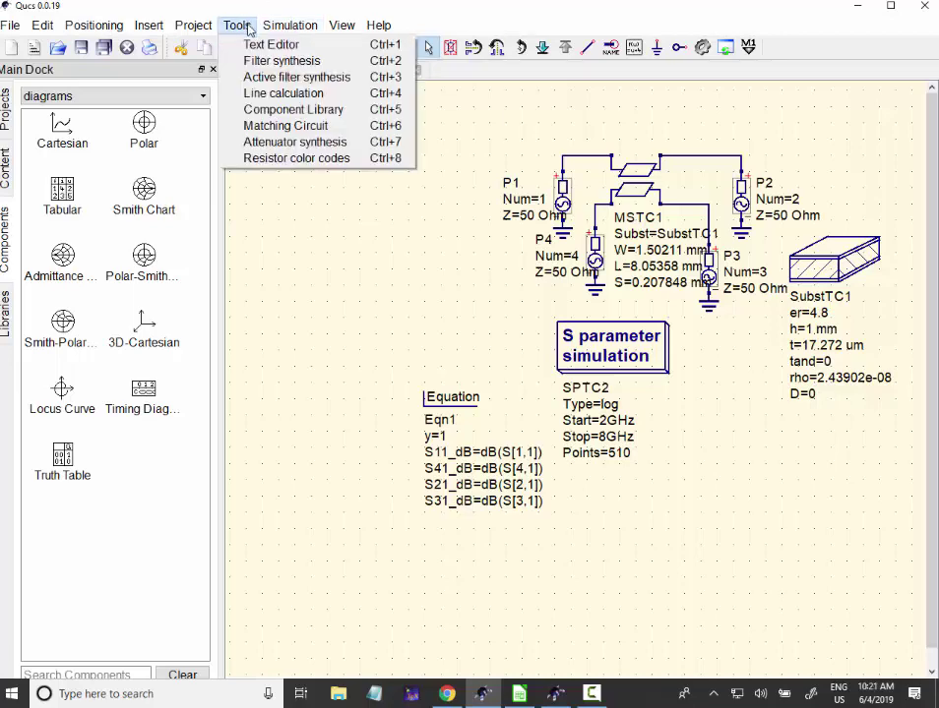
{"action": "left_click", "coordinate": [255, 93]}
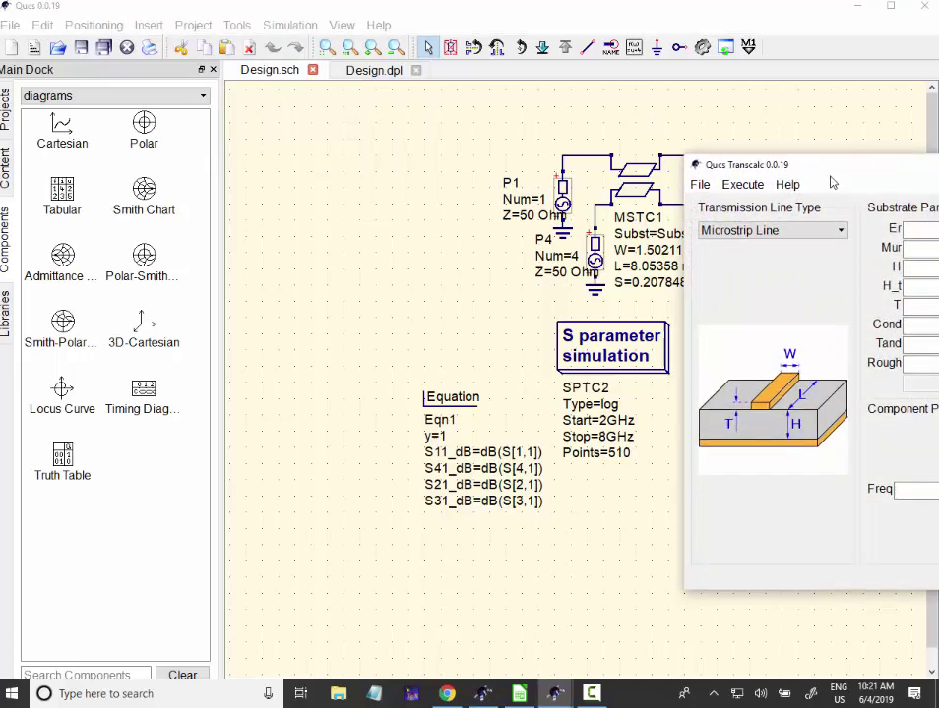
{"action": "left_click_drag", "start_coordinate": [831, 182], "coordinate": [337, 163]}
{"action": "left_click", "coordinate": [348, 215]}
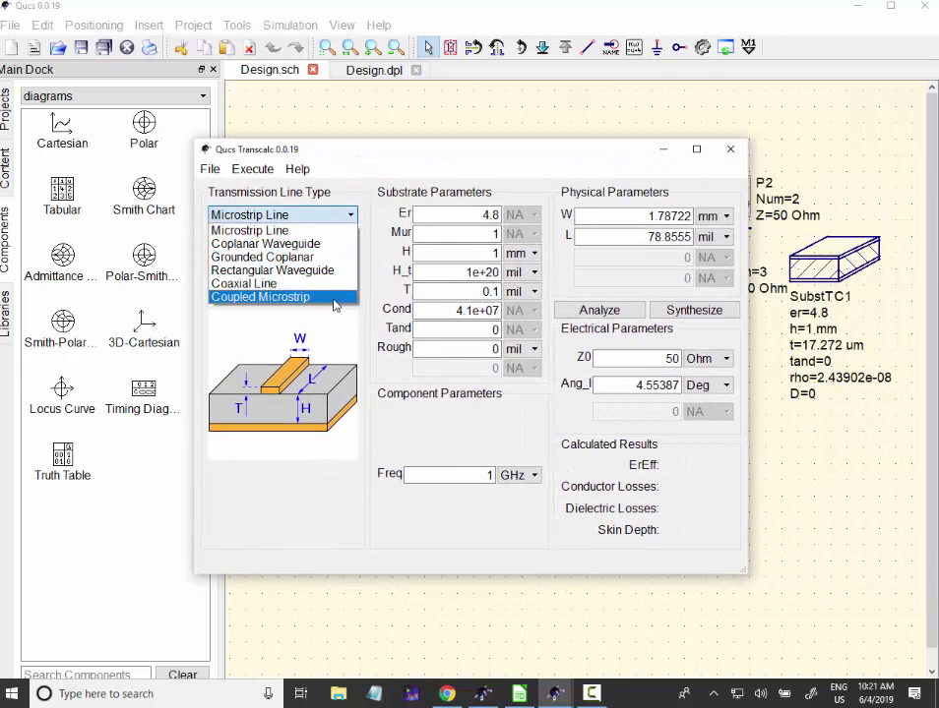
{"action": "left_click", "coordinate": [333, 306]}
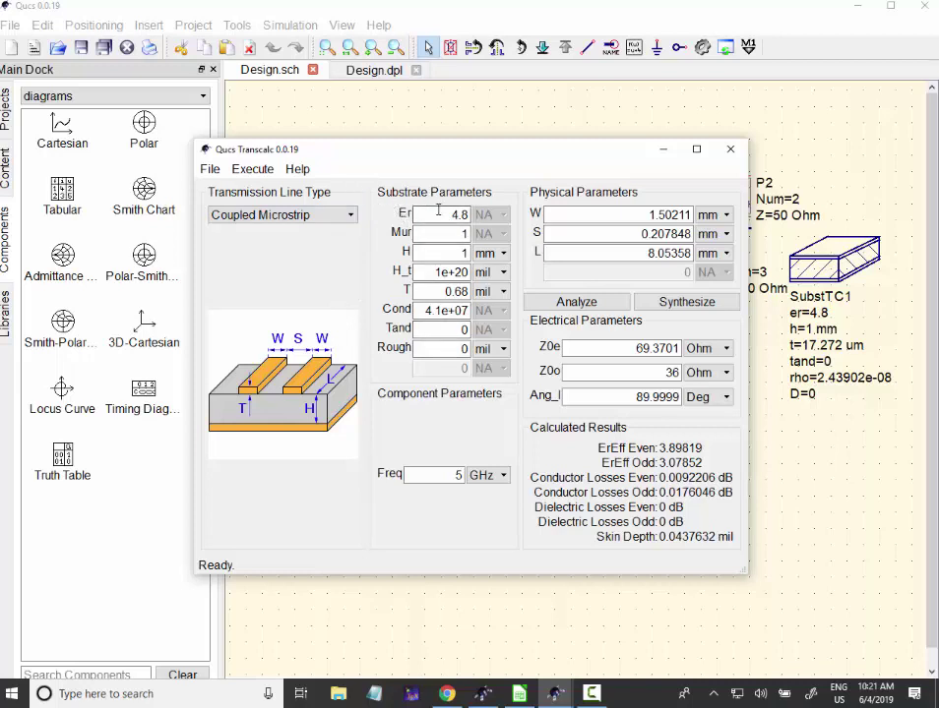
Review the substrate Er 4.8, height 1 mm and the 5 GHz design frequency.
{"action": "left_click_drag", "start_coordinate": [454, 214], "coordinate": [473, 212]}
{"action": "left_click_drag", "start_coordinate": [468, 253], "coordinate": [412, 253]}
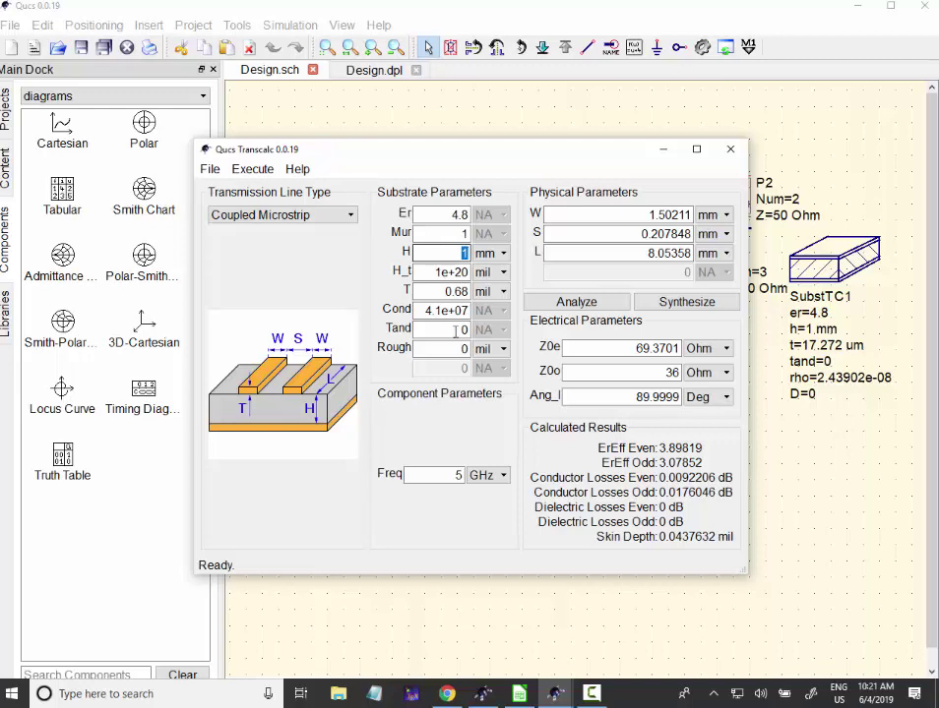
{"action": "double_click", "coordinate": [458, 474]}
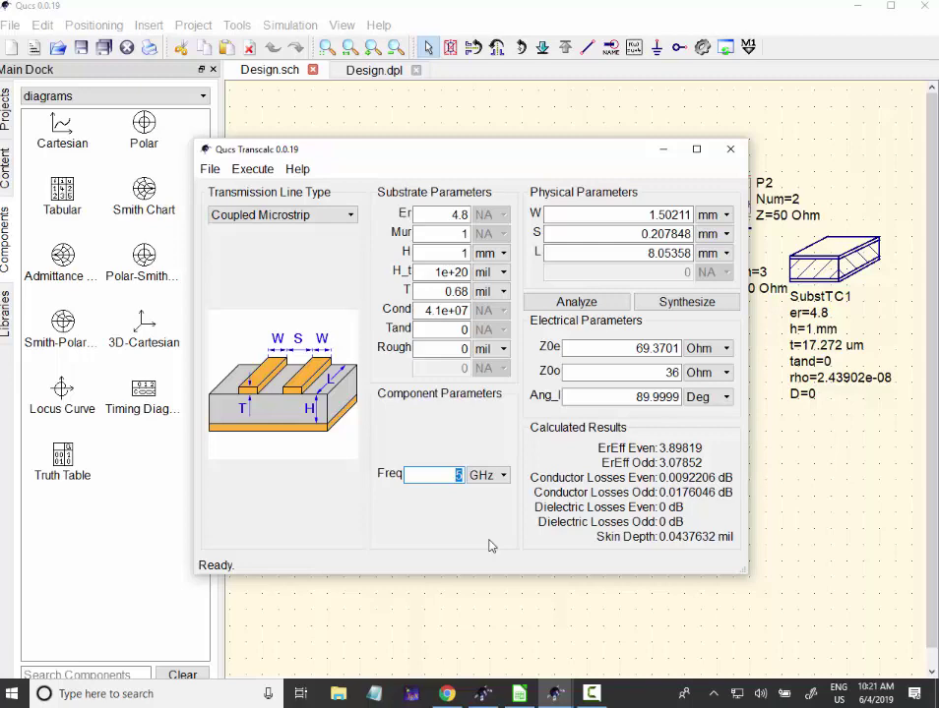
View the coupler diagram in Chrome, then return to Transcalc and mark Z0e 69.3701.
{"action": "key", "text": "alt+Tab"}
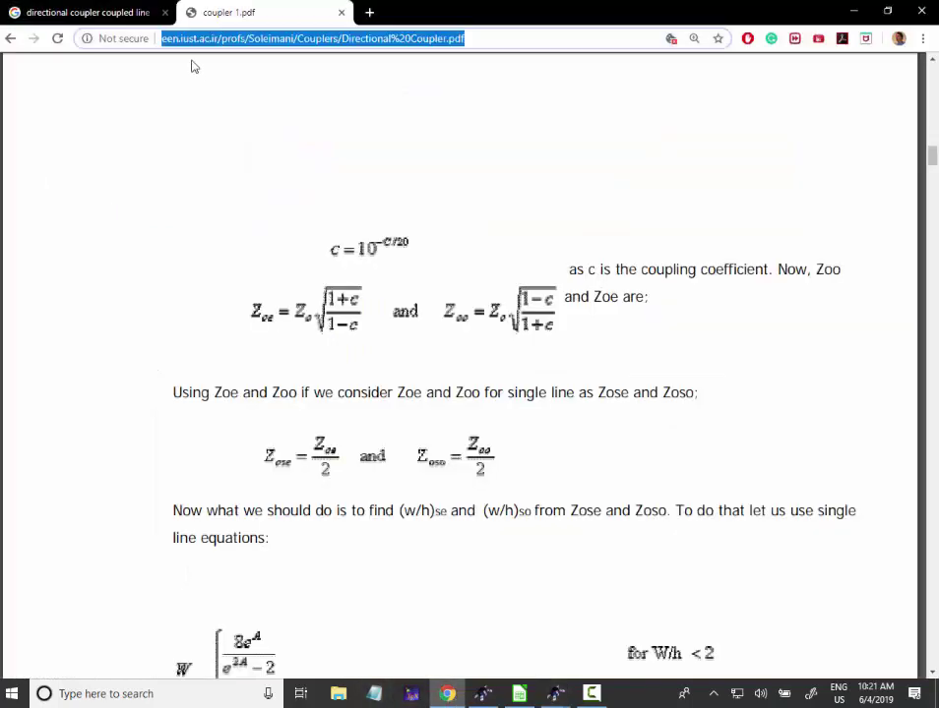
{"action": "left_click", "coordinate": [96, 12]}
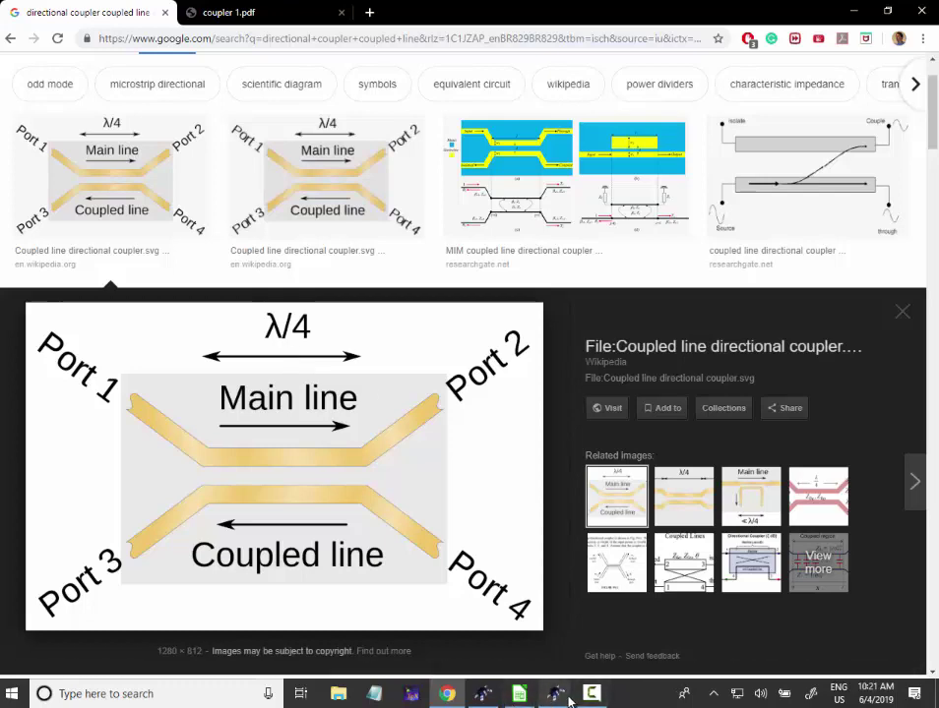
{"action": "mouse_move", "coordinate": [568, 700]}
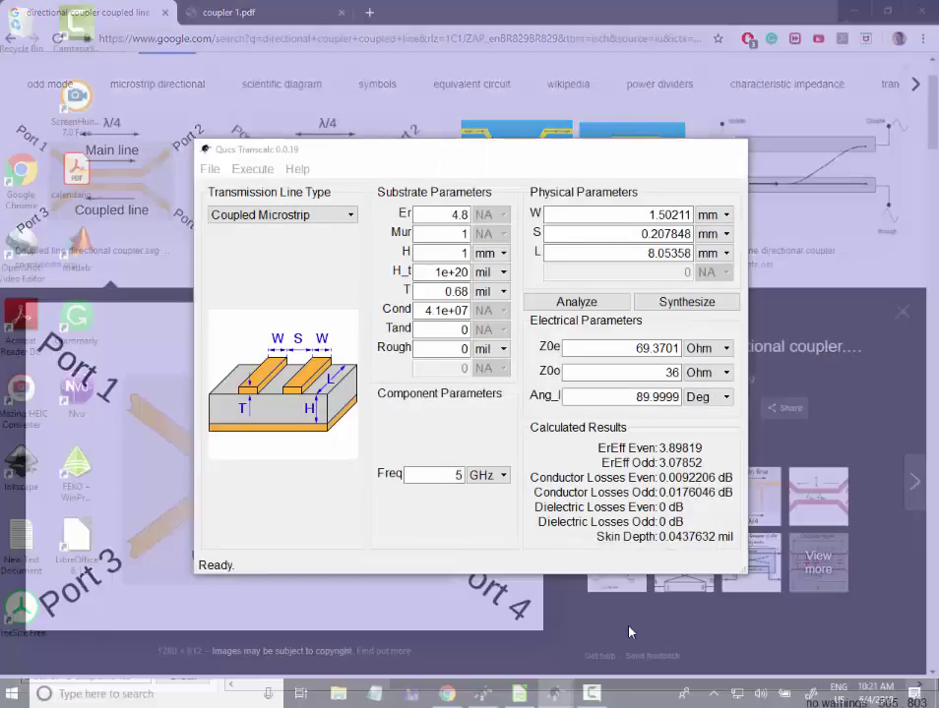
{"action": "left_click", "coordinate": [629, 628]}
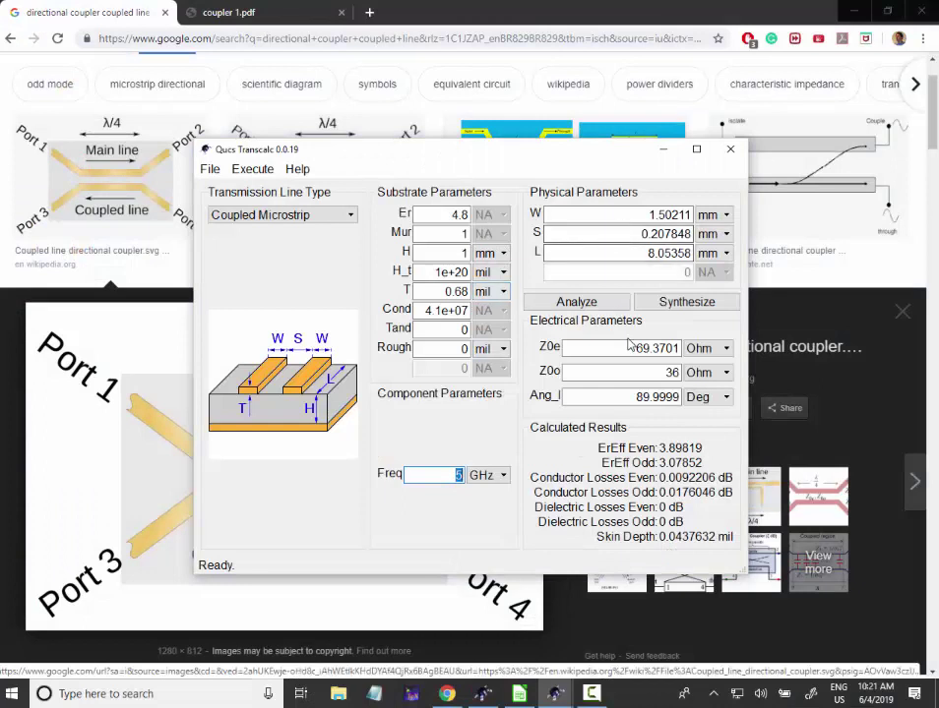
{"action": "left_click_drag", "start_coordinate": [635, 347], "coordinate": [677, 347]}
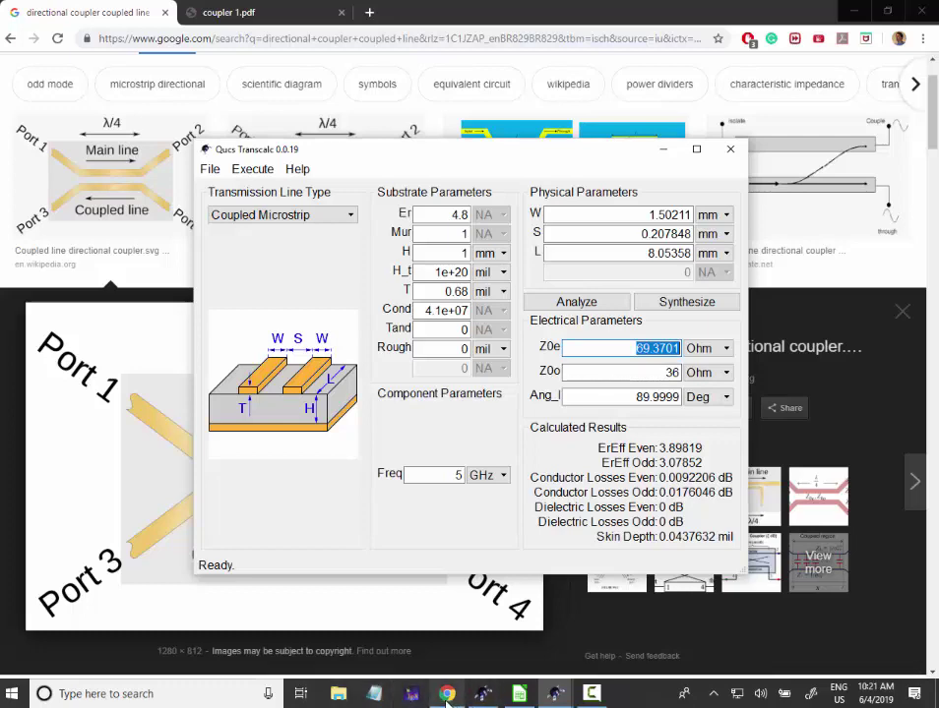
Bring back Equation.ods and compare Zoe 69.37 in I15 with Zoo 36.04 in I18.
{"action": "left_click", "coordinate": [519, 694]}
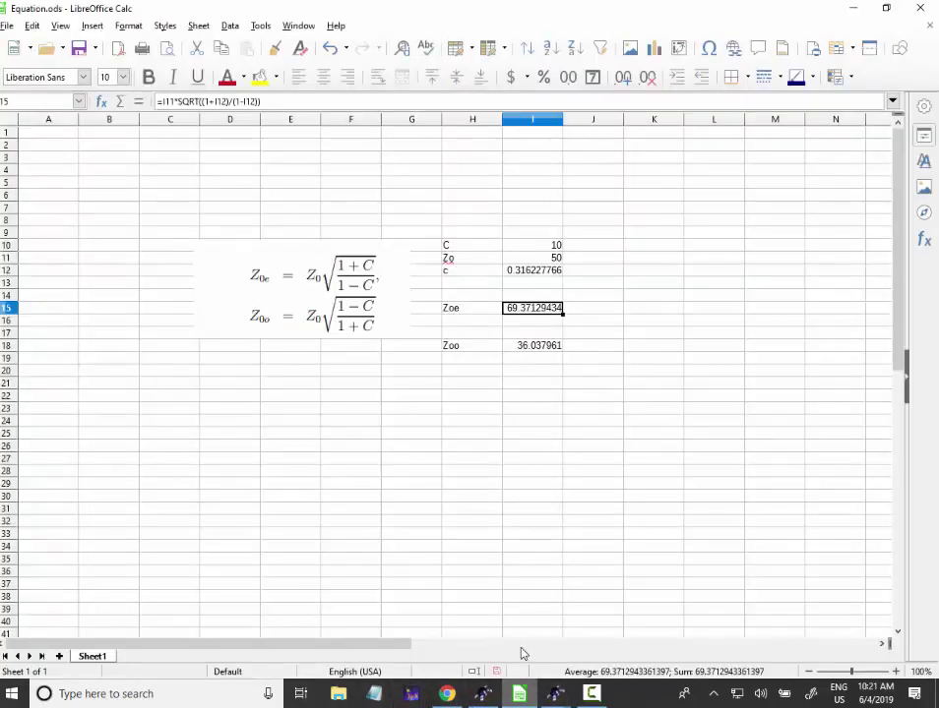
{"action": "left_click", "coordinate": [534, 361]}
{"action": "left_click", "coordinate": [533, 295]}
{"action": "left_click", "coordinate": [531, 345]}
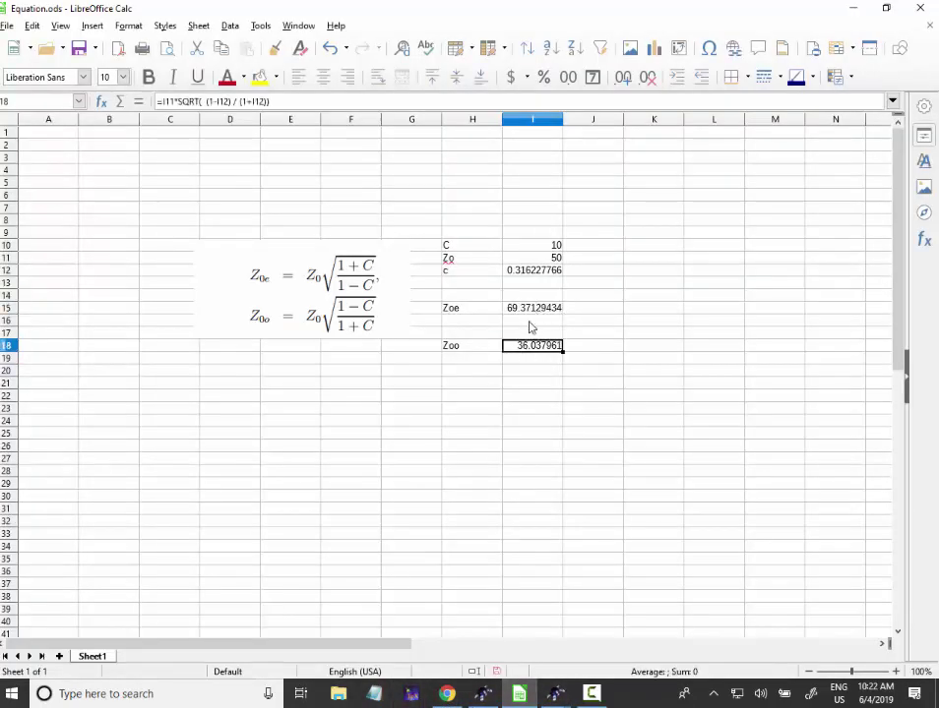
{"action": "left_click", "coordinate": [528, 312]}
{"action": "left_click", "coordinate": [532, 346]}
{"action": "left_click", "coordinate": [531, 310]}
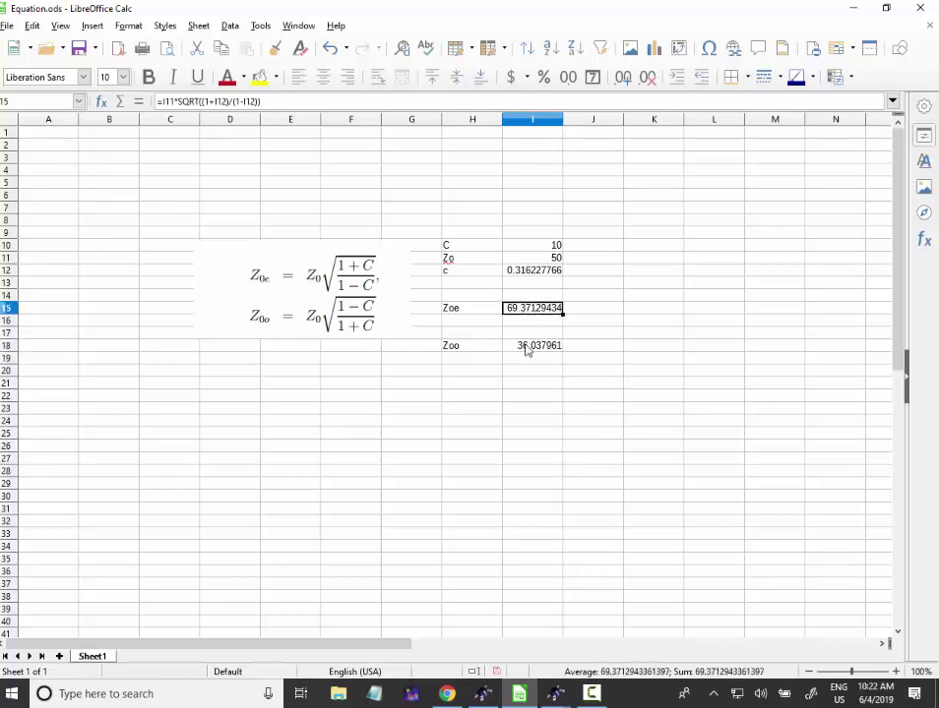
{"action": "left_click", "coordinate": [530, 346]}
{"action": "left_click", "coordinate": [530, 309]}
{"action": "left_click", "coordinate": [529, 346]}
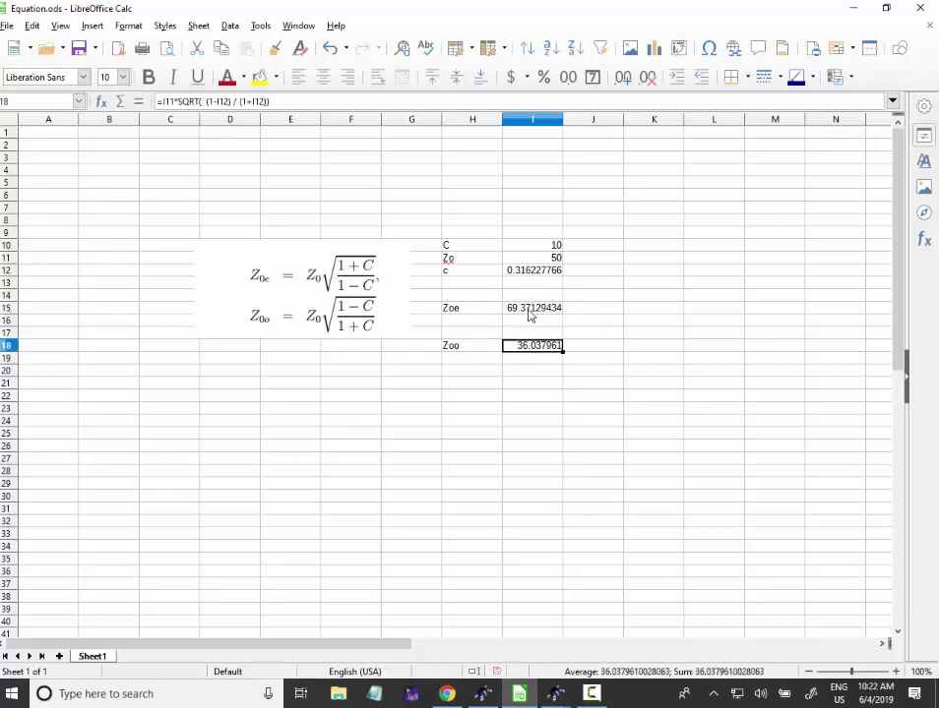
{"action": "left_click", "coordinate": [528, 311]}
{"action": "left_click", "coordinate": [523, 347]}
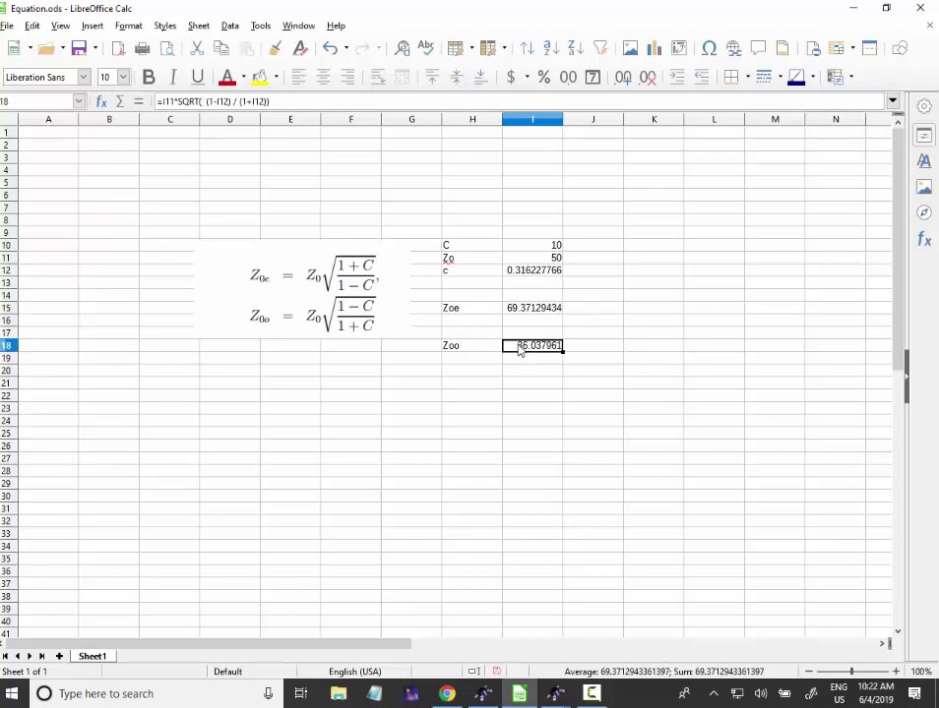
{"action": "left_click", "coordinate": [527, 311]}
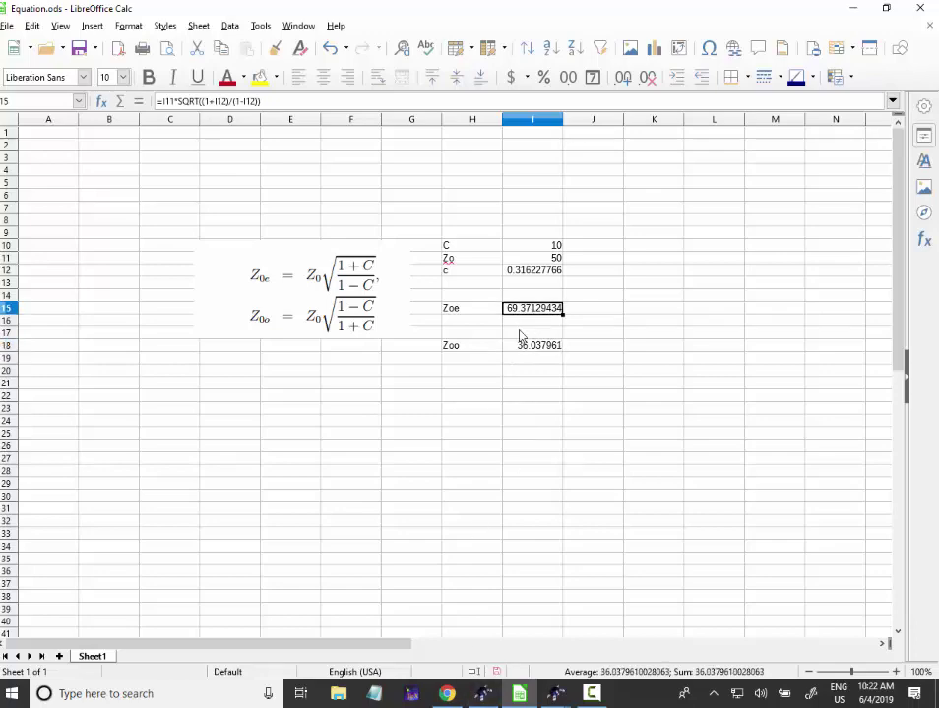
{"action": "left_click", "coordinate": [517, 348]}
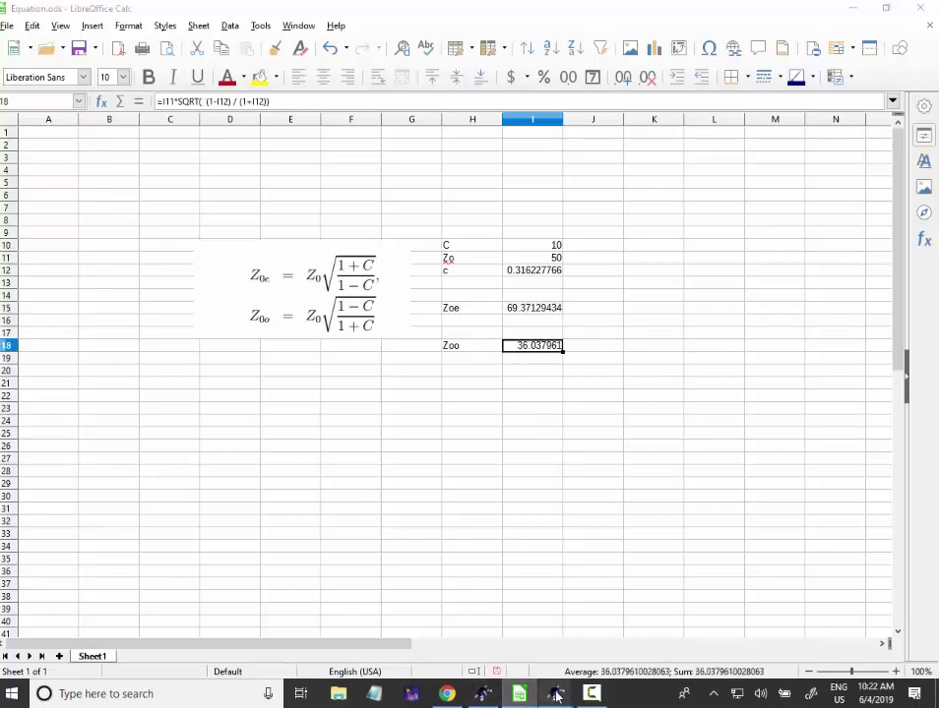
In Transcalc, pick out W 1.50211 mm, S 0.207848 mm and length L 8.05358 mm.
{"action": "mouse_move", "coordinate": [555, 692]}
{"action": "left_click", "coordinate": [652, 623]}
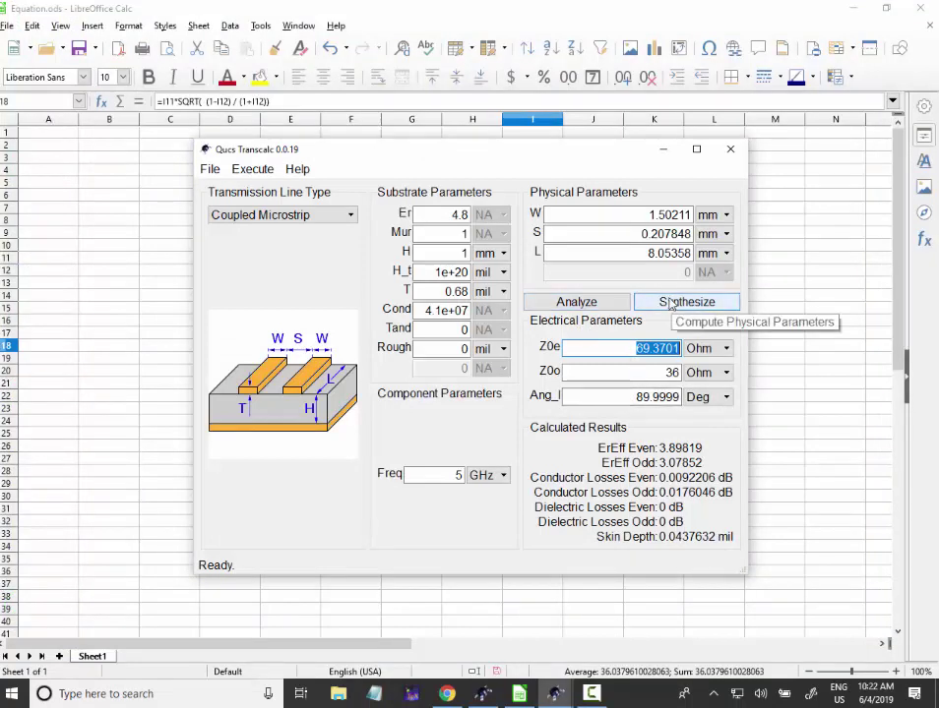
{"action": "double_click", "coordinate": [689, 215]}
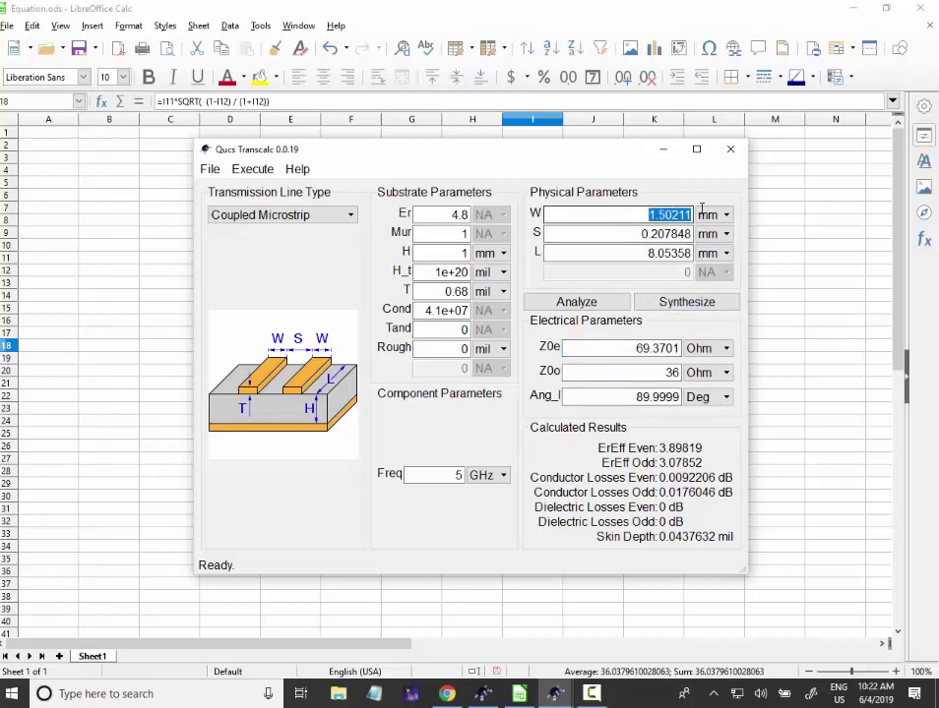
{"action": "left_click_drag", "start_coordinate": [624, 241], "coordinate": [715, 239]}
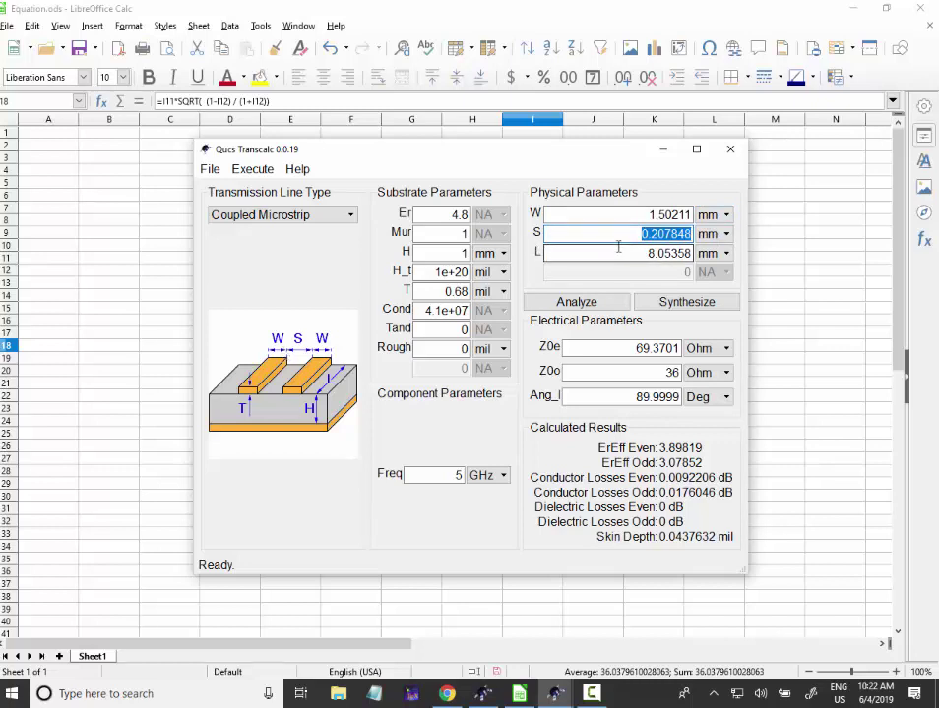
{"action": "left_click_drag", "start_coordinate": [616, 253], "coordinate": [688, 253]}
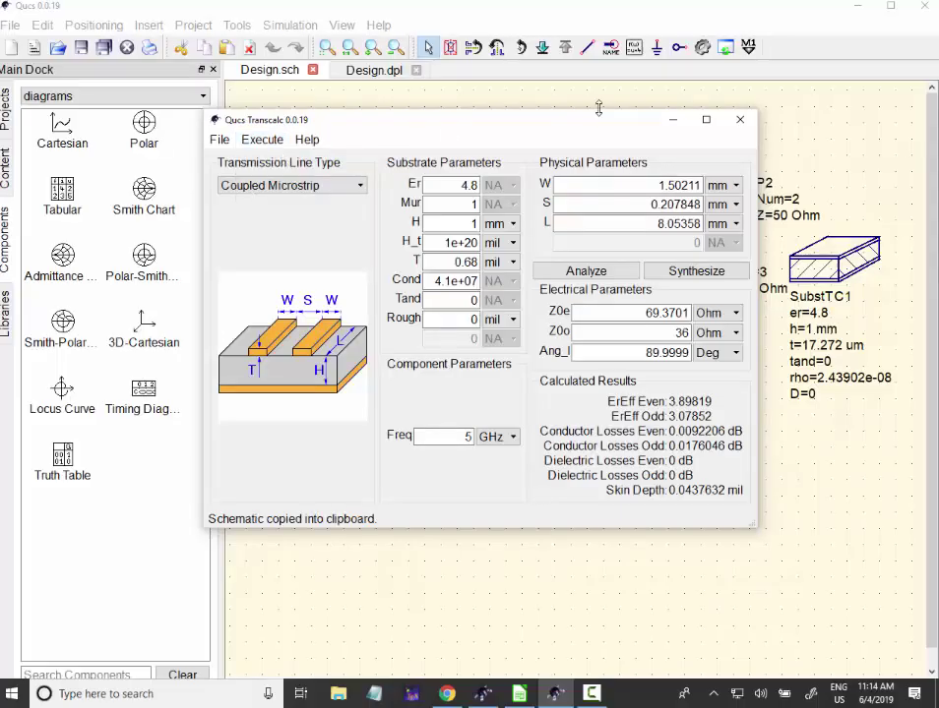
Copy the calculated coupled line MSTC1 into the schematic and move the Equation block left of the simulation.
{"action": "left_click", "coordinate": [672, 120]}
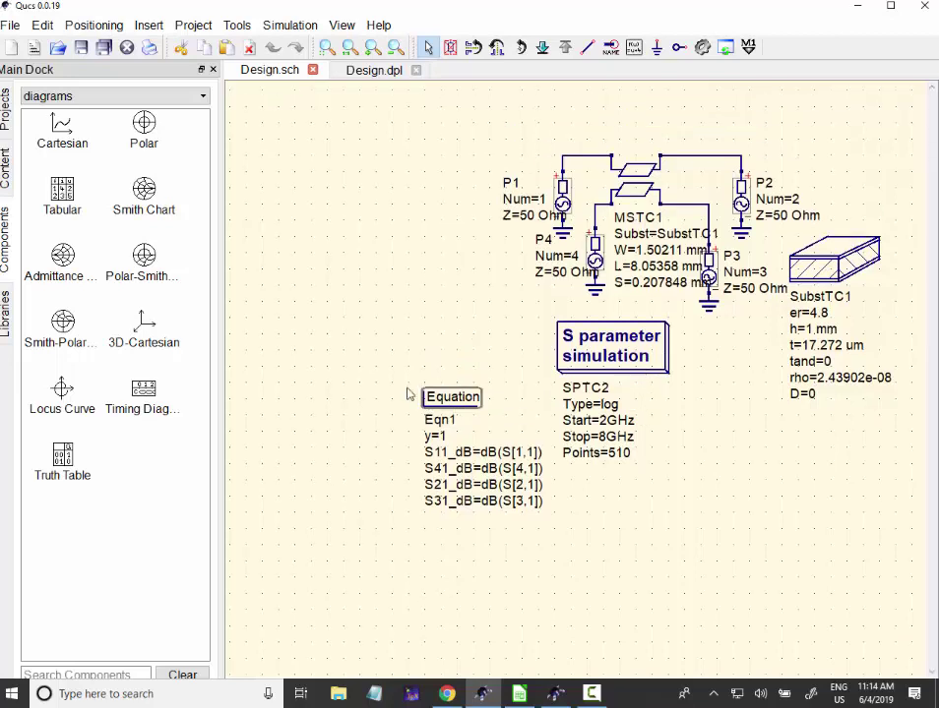
{"action": "left_click_drag", "start_coordinate": [462, 400], "coordinate": [351, 325]}
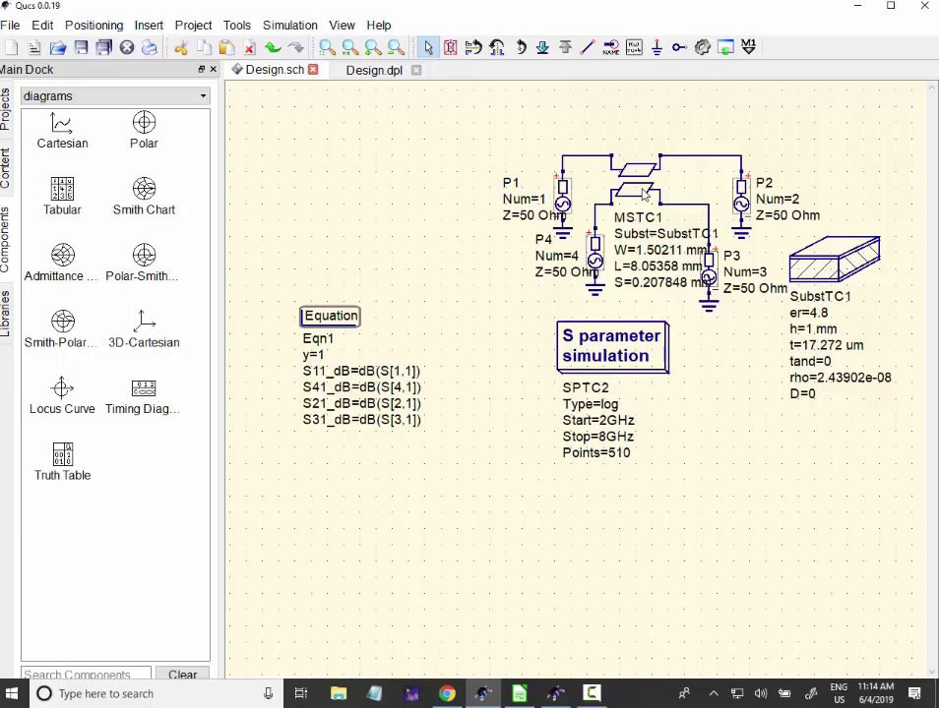
Inspect the S41_dB equation without changing it, then move SPTC2 left below the circuit.
{"action": "double_click", "coordinate": [308, 315]}
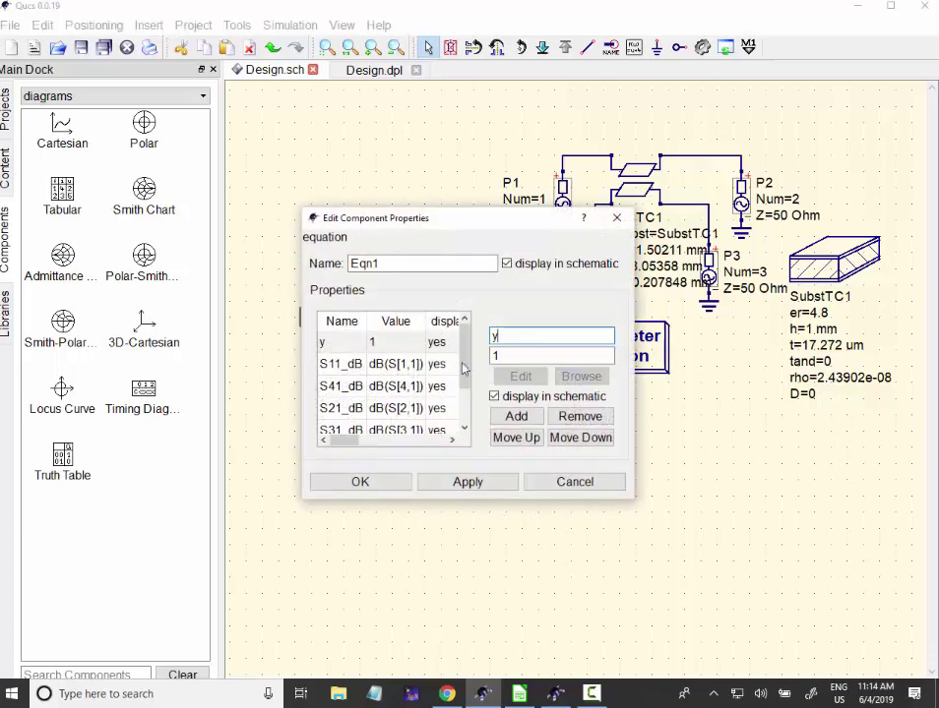
{"action": "left_click", "coordinate": [394, 385]}
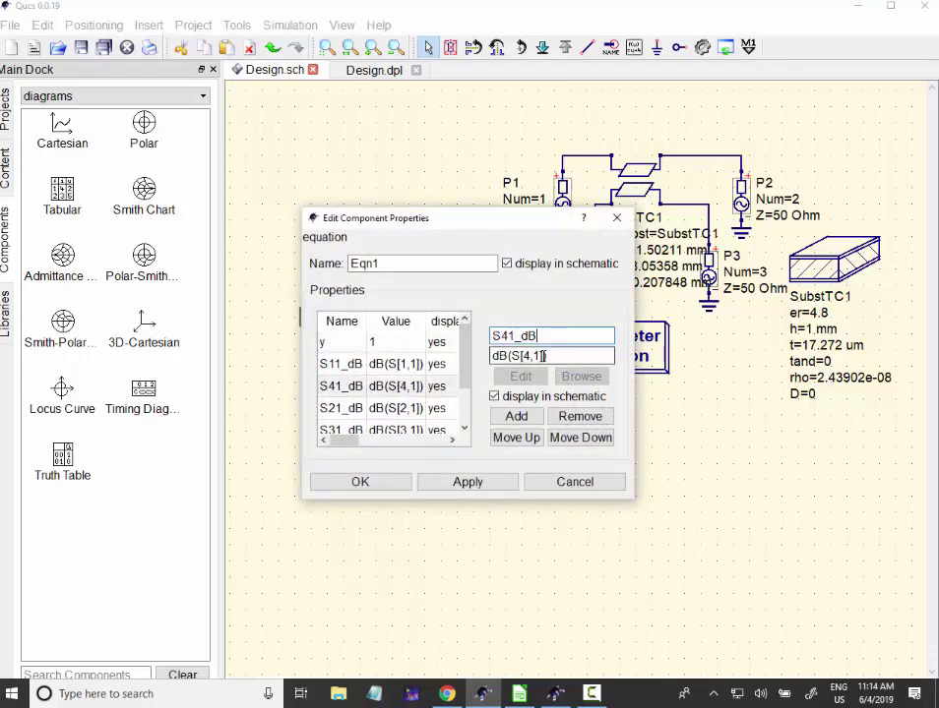
{"action": "left_click_drag", "start_coordinate": [559, 359], "coordinate": [451, 364]}
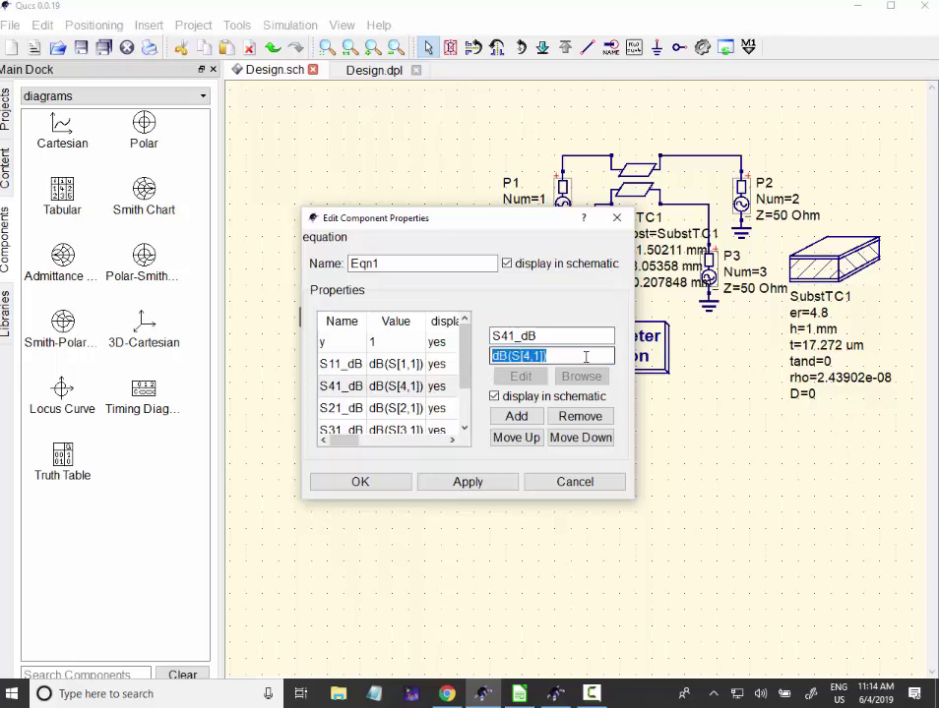
{"action": "left_click", "coordinate": [509, 355]}
{"action": "left_click_drag", "start_coordinate": [508, 356], "coordinate": [492, 356]}
{"action": "key", "text": "Right"}
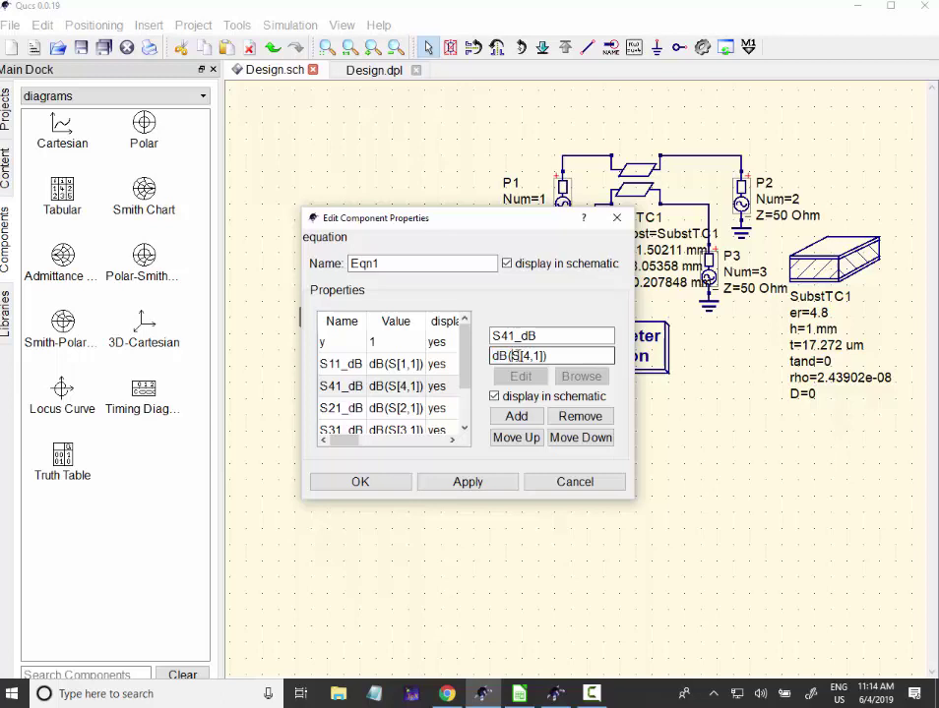
{"action": "left_click_drag", "start_coordinate": [521, 355], "coordinate": [537, 355]}
{"action": "left_click", "coordinate": [575, 482]}
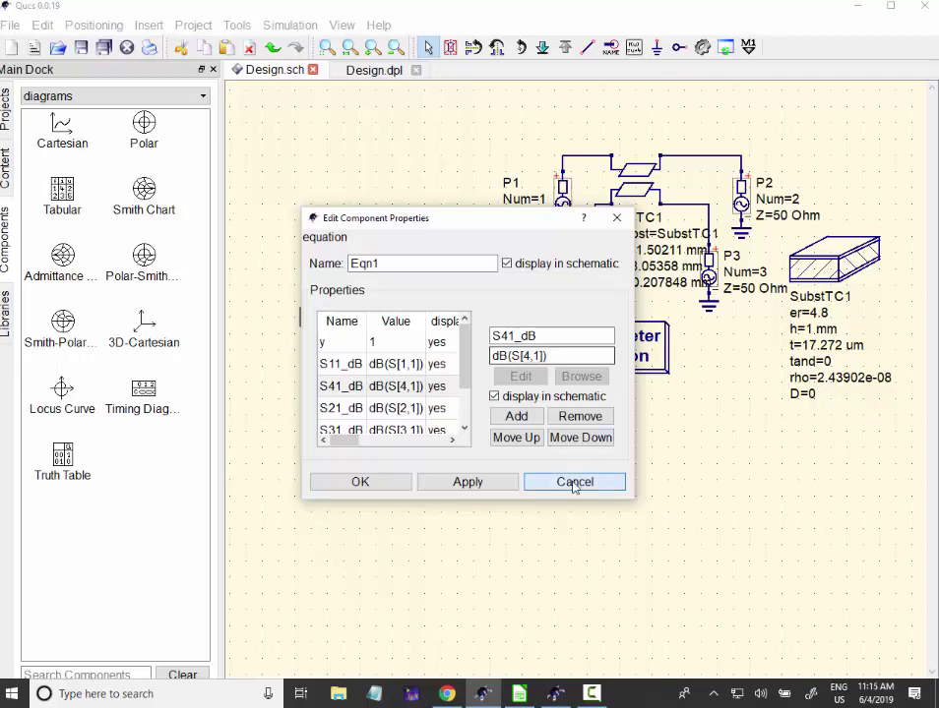
{"action": "left_click_drag", "start_coordinate": [635, 374], "coordinate": [561, 398]}
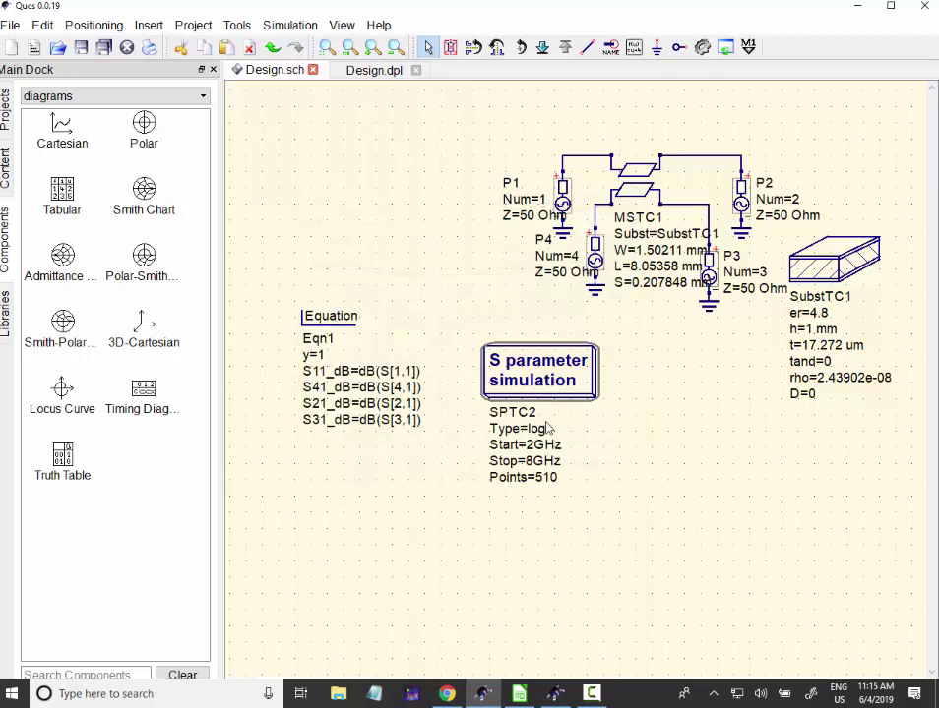
Confirm the sweep Points value and simulate to get the S11–S41 dB plot, then return to Design.sch.
{"action": "double_click", "coordinate": [539, 479]}
{"action": "key", "text": "Return"}
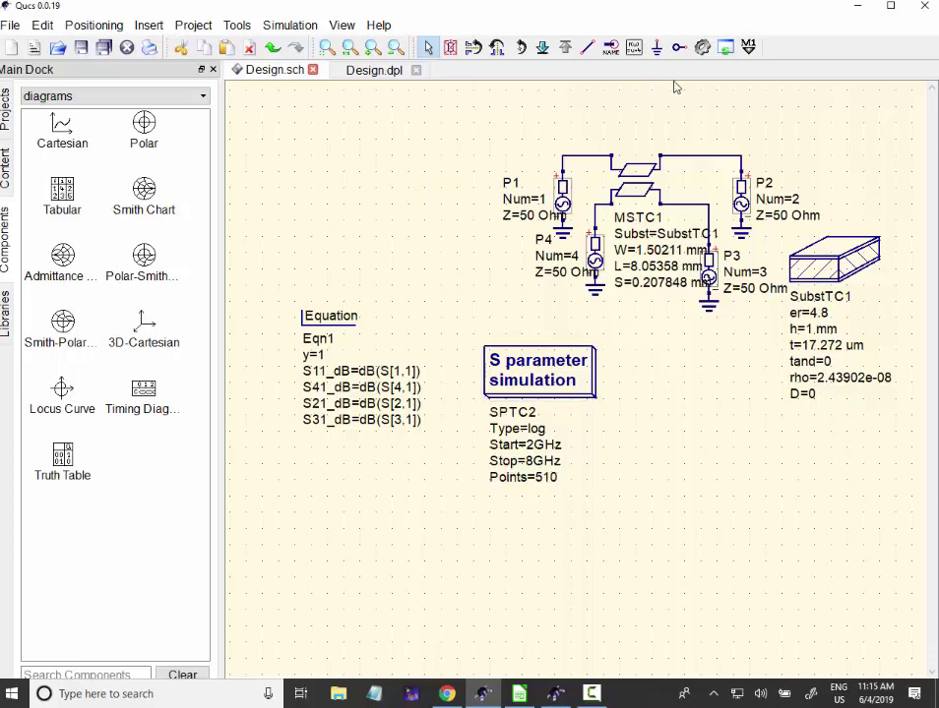
{"action": "left_click", "coordinate": [701, 46]}
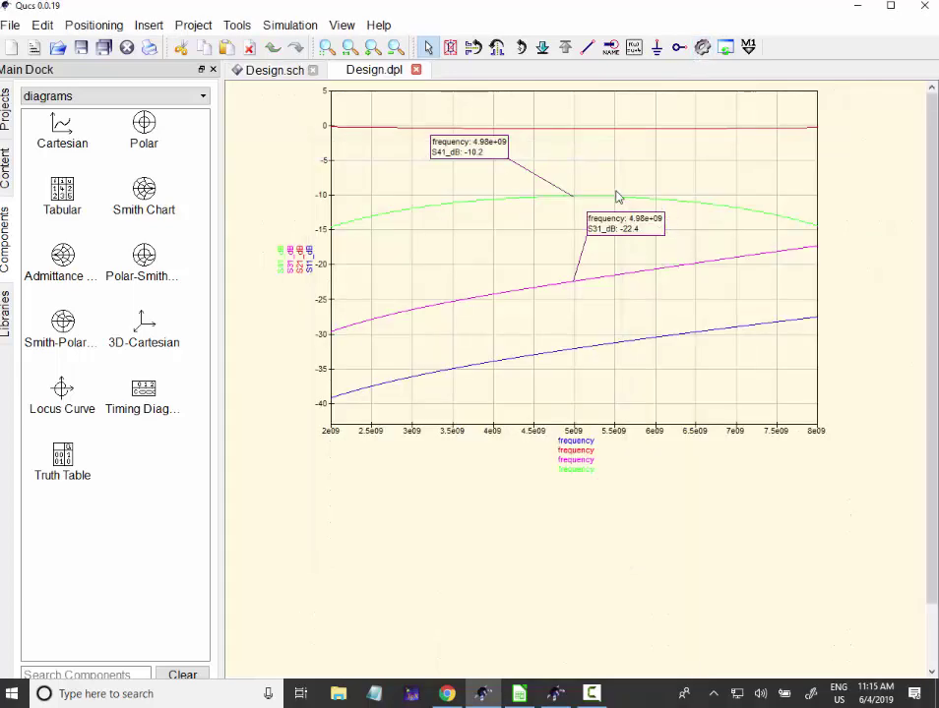
{"action": "scroll", "coordinate": [726, 189], "scroll_direction": "up", "scroll_amount": 1}
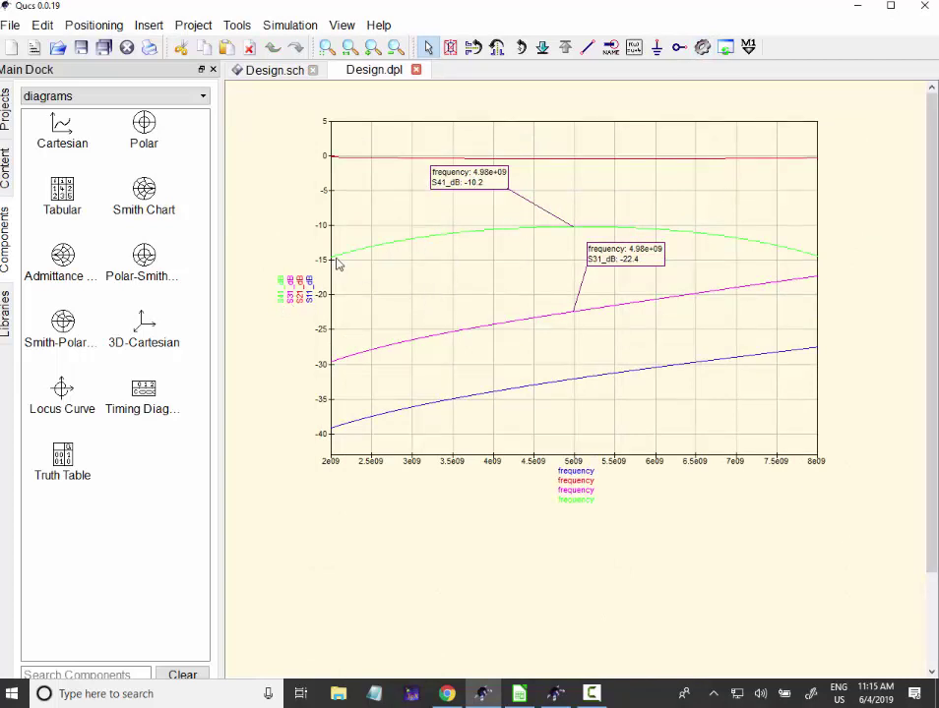
{"action": "left_click", "coordinate": [285, 70]}
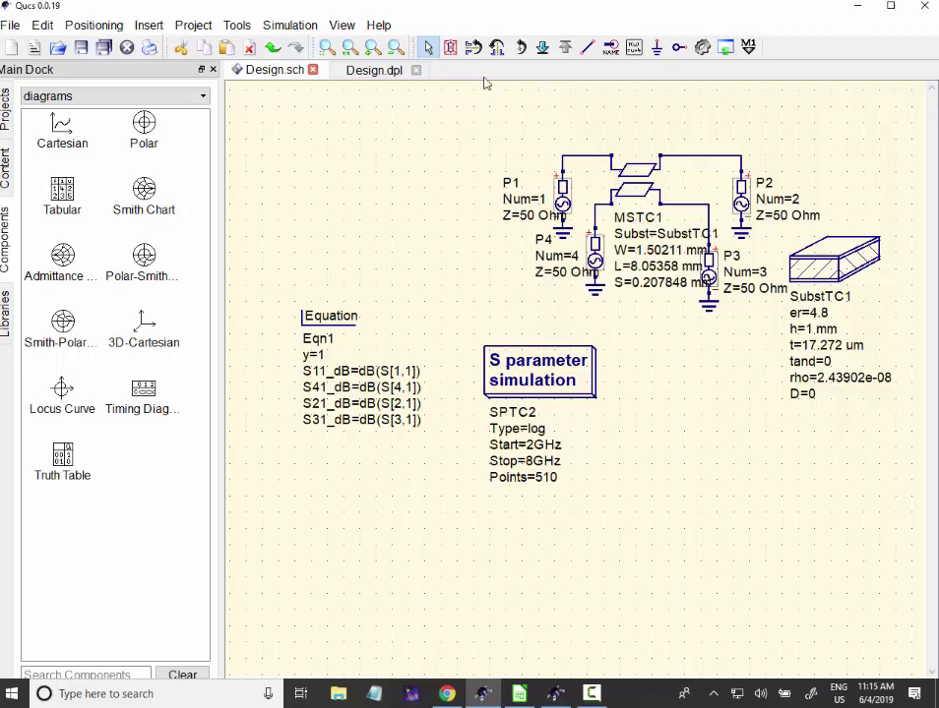
Compare the Design.dpl S-parameter plot against the Design.sch schematic by switching between them twice.
{"action": "left_click", "coordinate": [374, 70]}
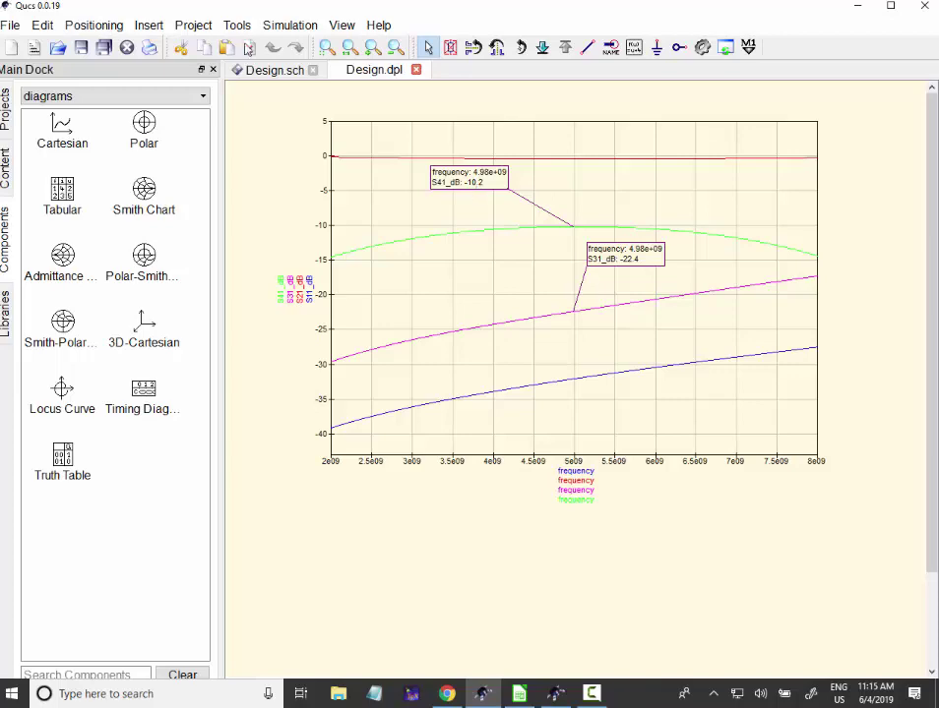
{"action": "left_click", "coordinate": [264, 70]}
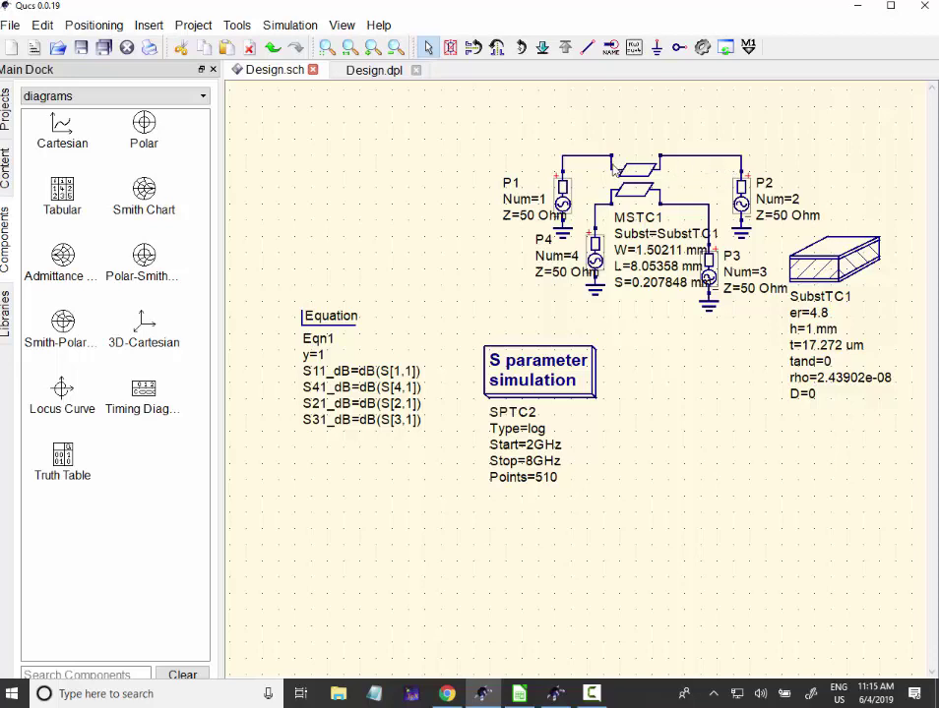
{"action": "key", "text": "F4"}
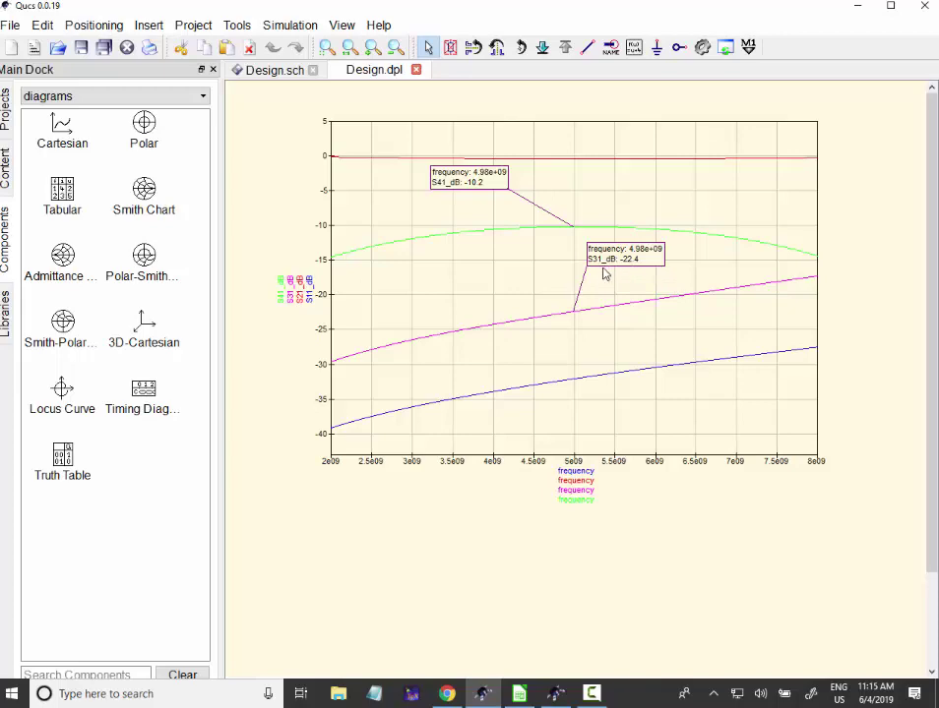
{"action": "left_click", "coordinate": [240, 66]}
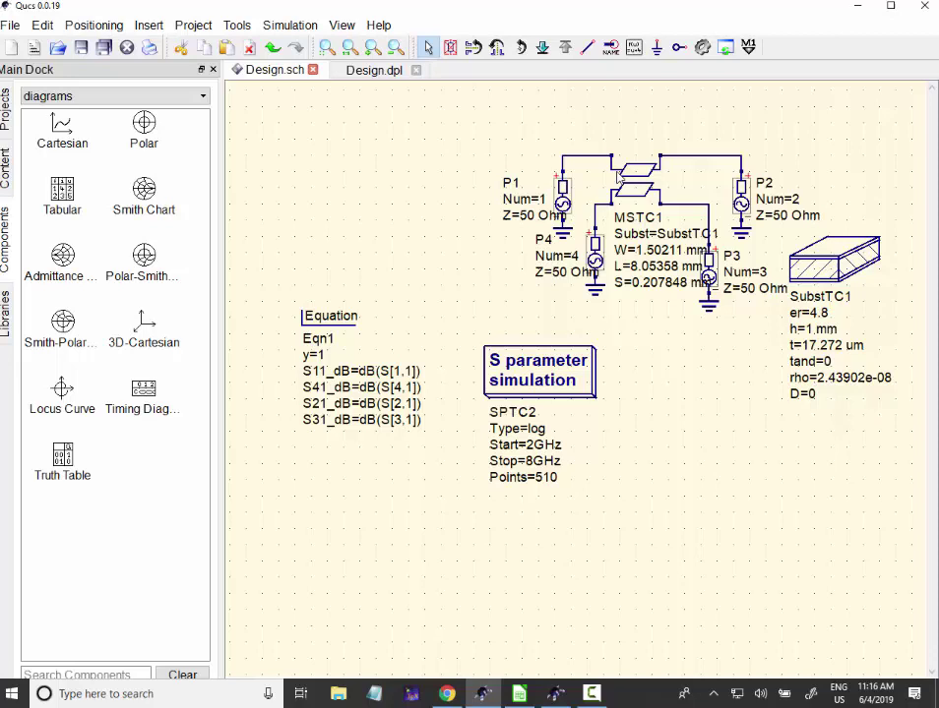
In Design.dpl, drop the S31_dB marker label below its curve and shift the diagram left-down.
{"action": "left_click", "coordinate": [377, 72]}
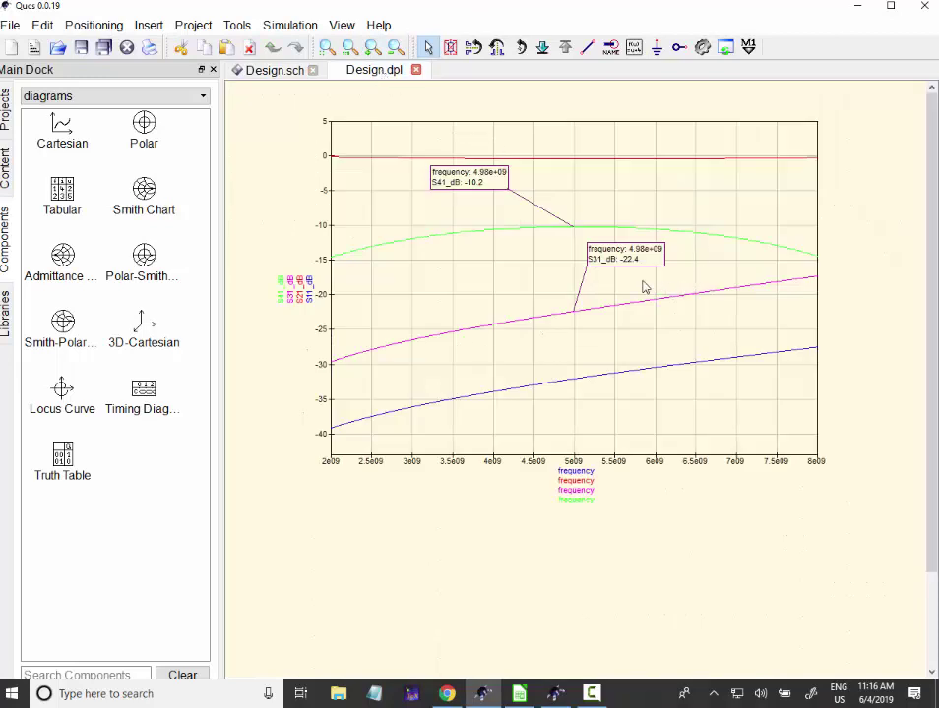
{"action": "mouse_move", "coordinate": [649, 259]}
{"action": "left_mouse_down"}
{"action": "mouse_move", "coordinate": [675, 304]}
{"action": "mouse_move", "coordinate": [658, 353]}
{"action": "left_mouse_up"}
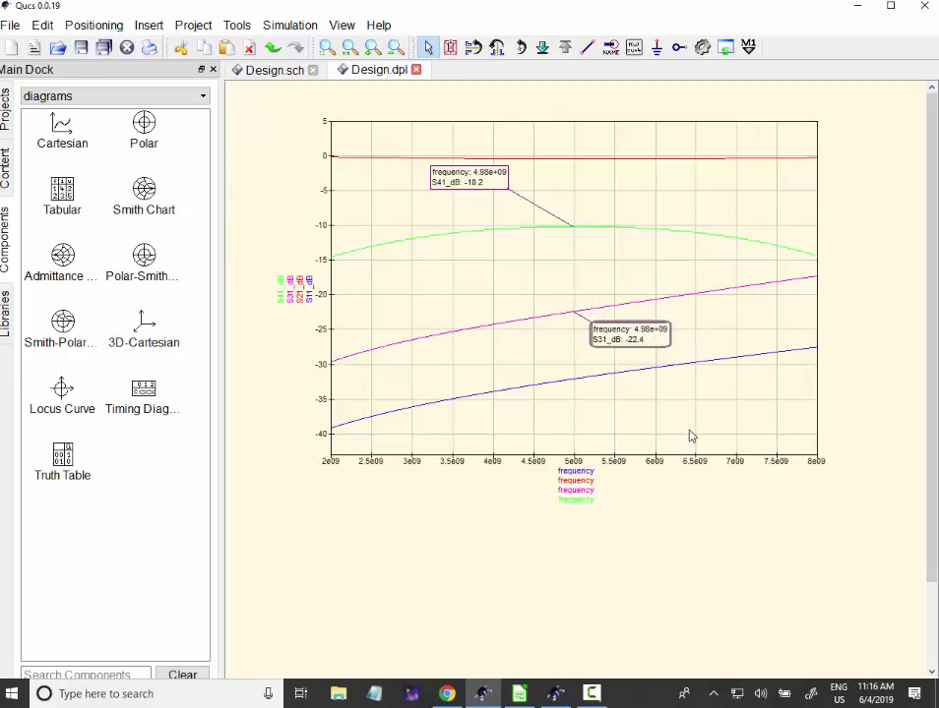
{"action": "left_click_drag", "start_coordinate": [649, 356], "coordinate": [624, 387]}
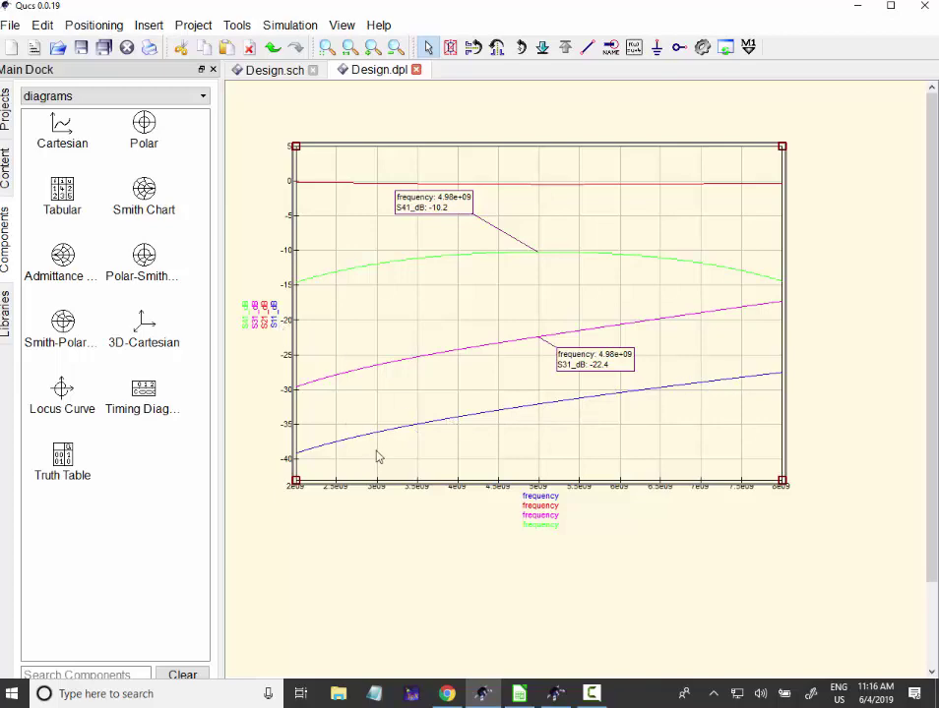
{"action": "left_click", "coordinate": [244, 70]}
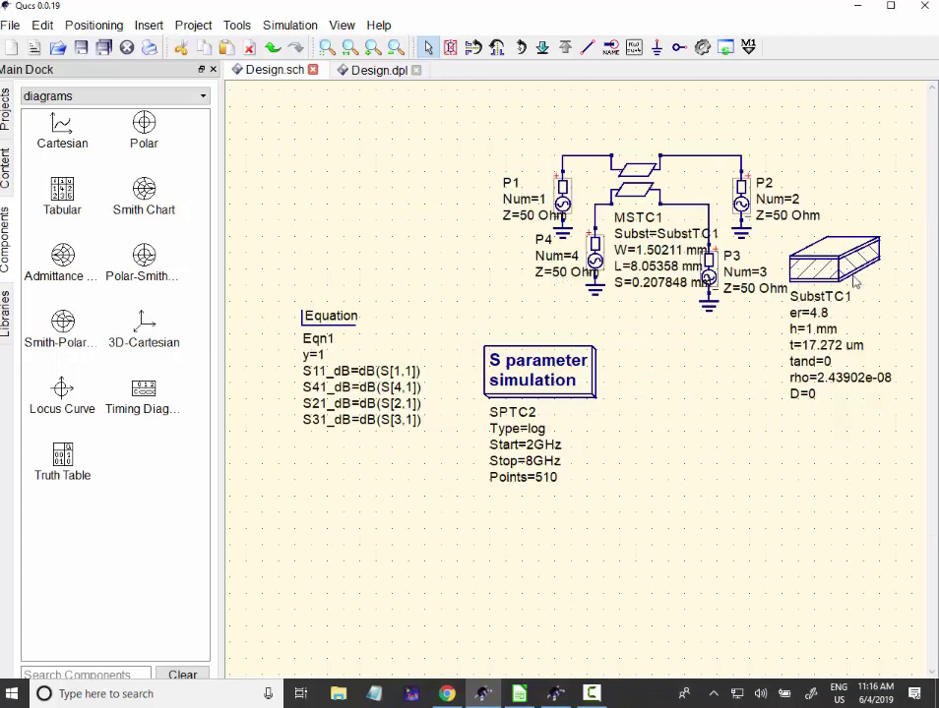
Undo to put SubstTC1 beside the SPTC2 simulation block below the coupled-line circuit.
{"action": "key", "text": "ctrl+z"}
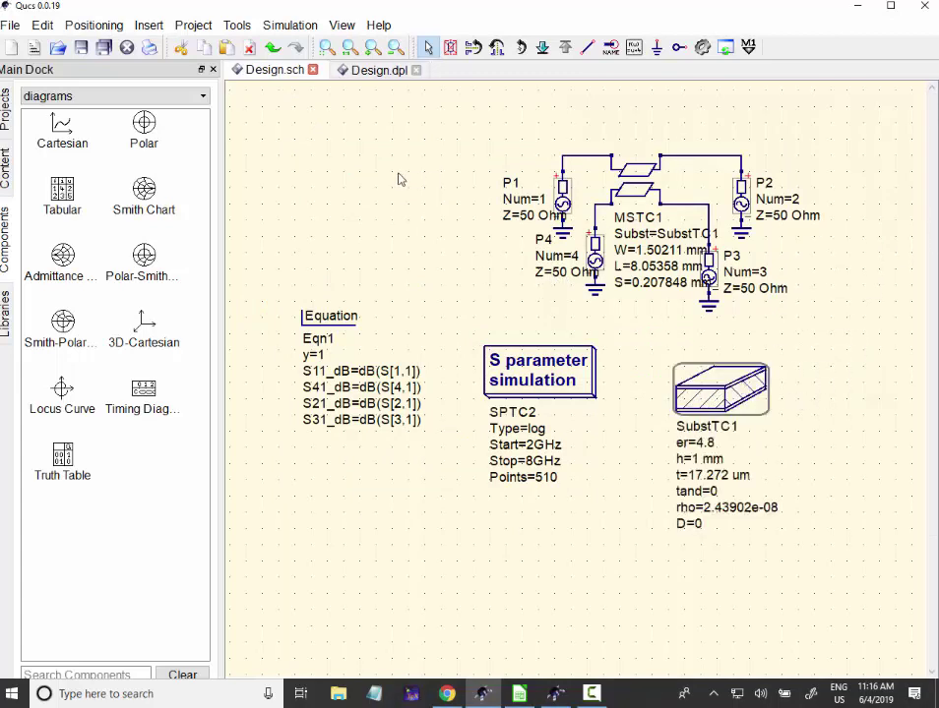